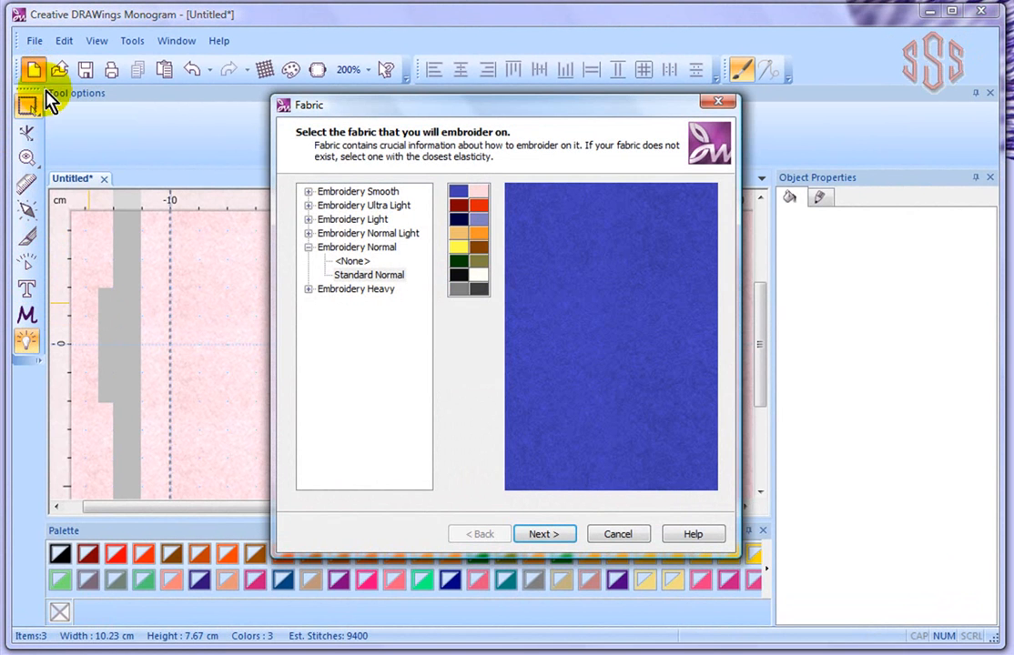
Step: Create a new graphic design on Embroidery Normal fabric in light pink, keeping the Janome 140 x 200 hoop
click(381, 248)
click(483, 190)
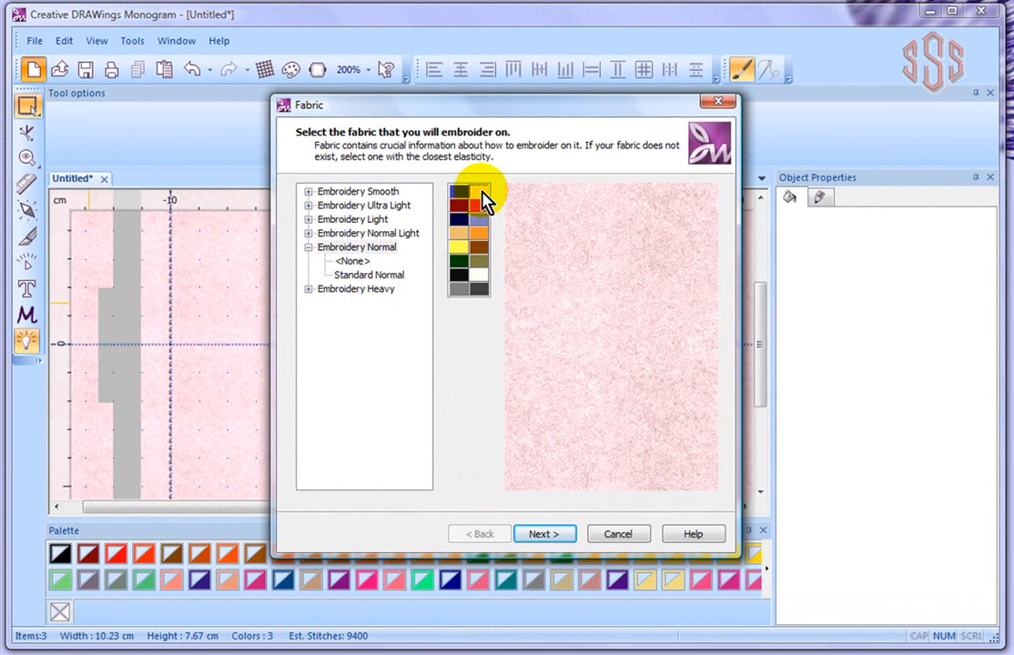
click(548, 537)
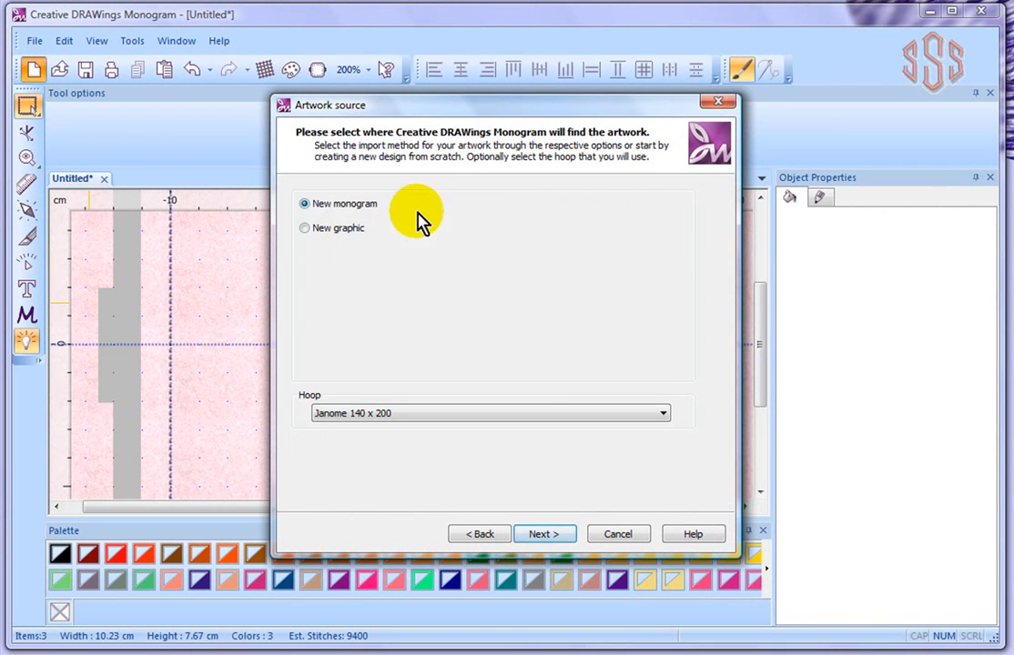
click(306, 230)
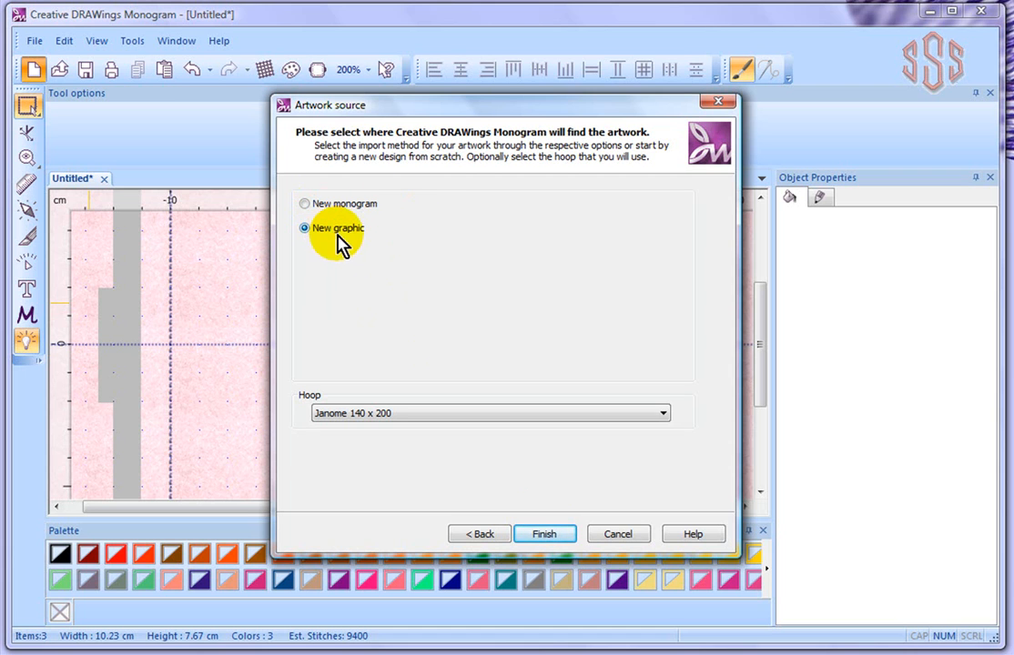
click(549, 536)
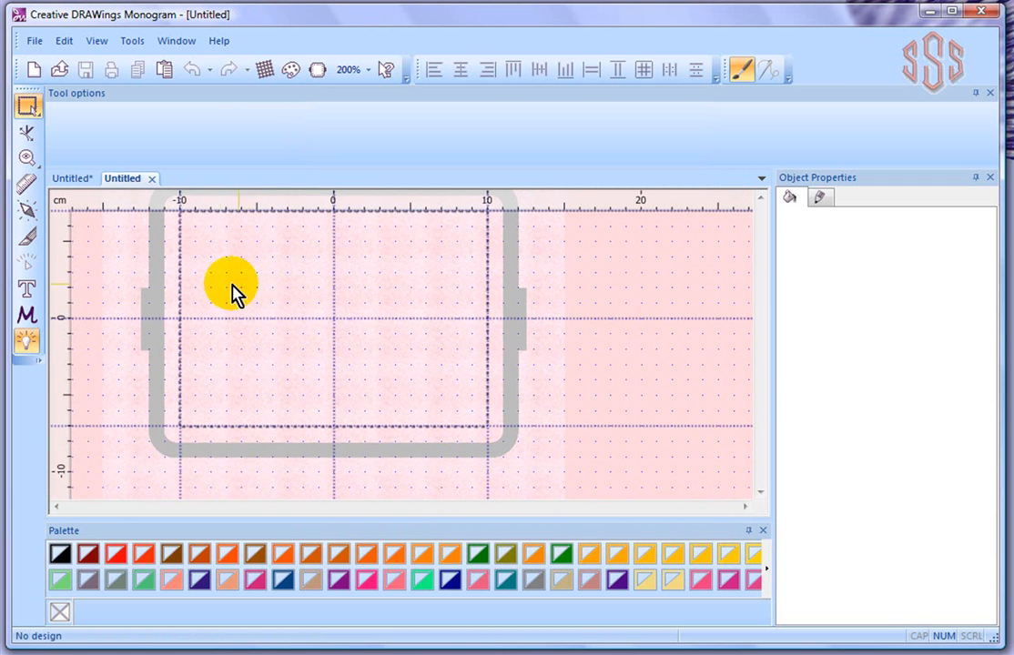
Step: Add a first name as smart text in the Bauhaus Lt BT font, size 30, in the upper part of the hoop area
click(28, 296)
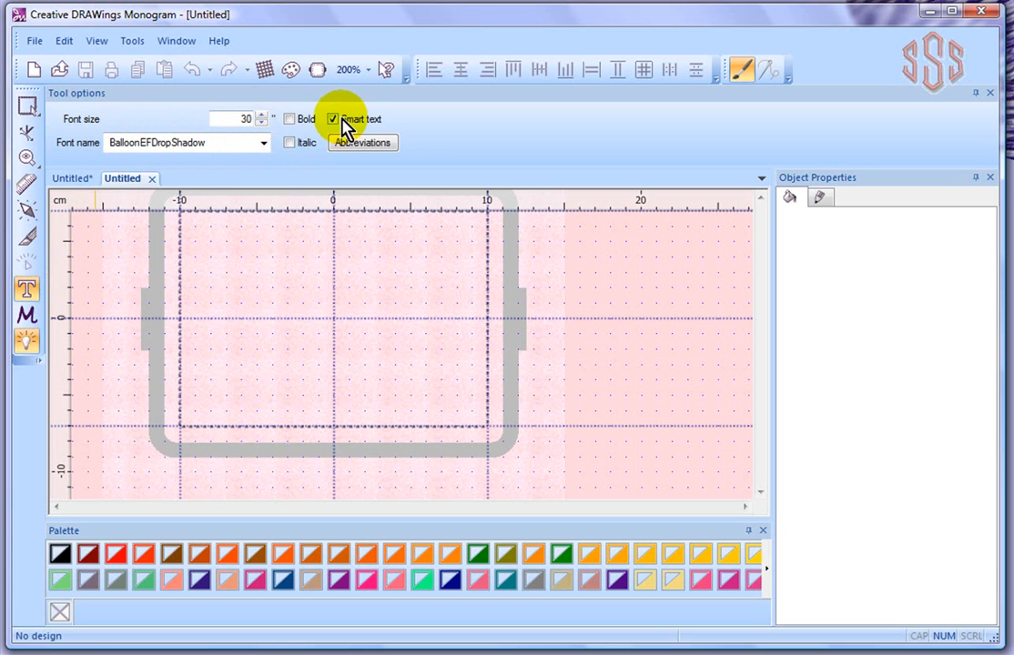
click(263, 146)
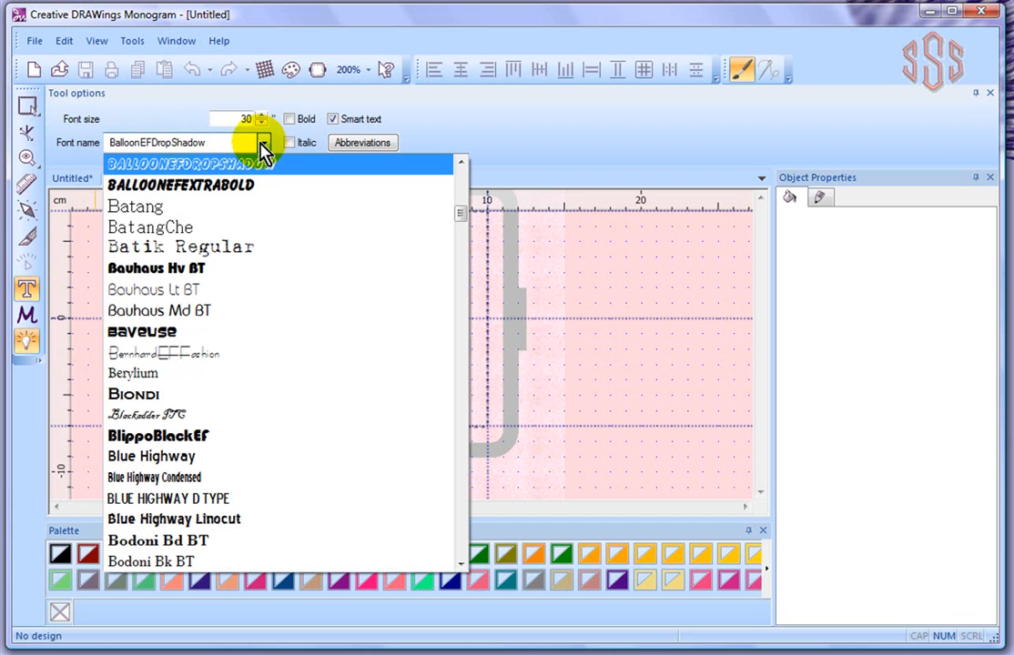
click(190, 291)
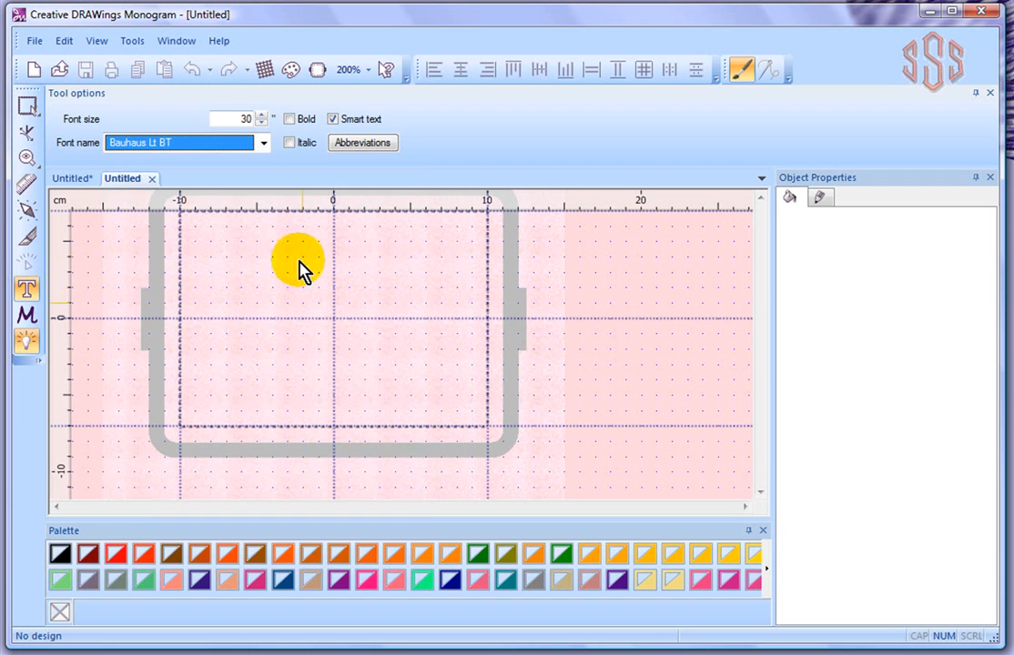
click(20, 293)
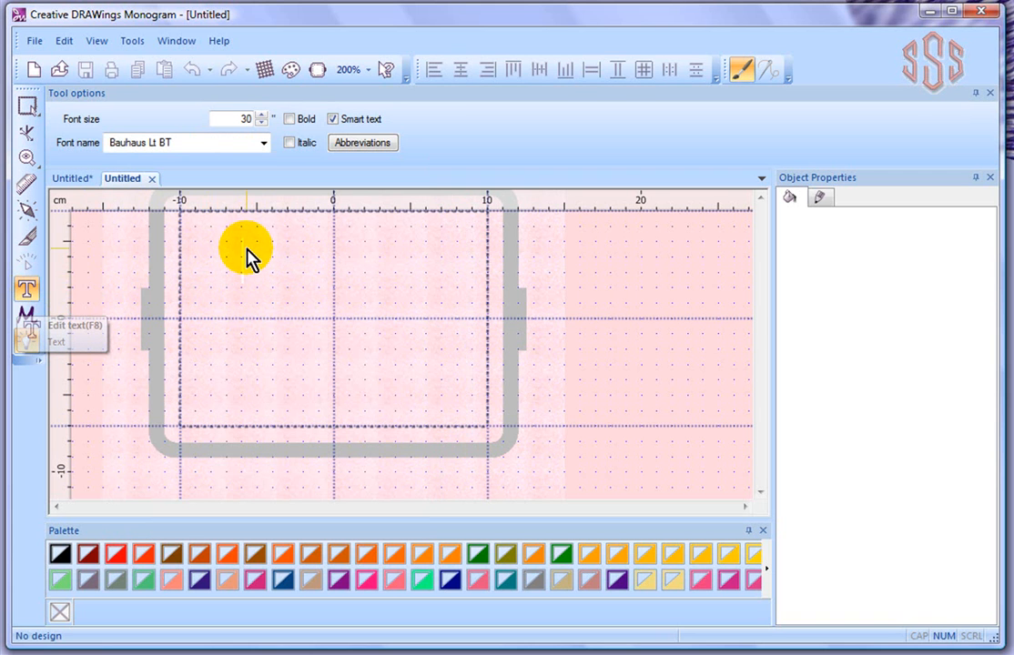
scroll(250, 289, up, 3)
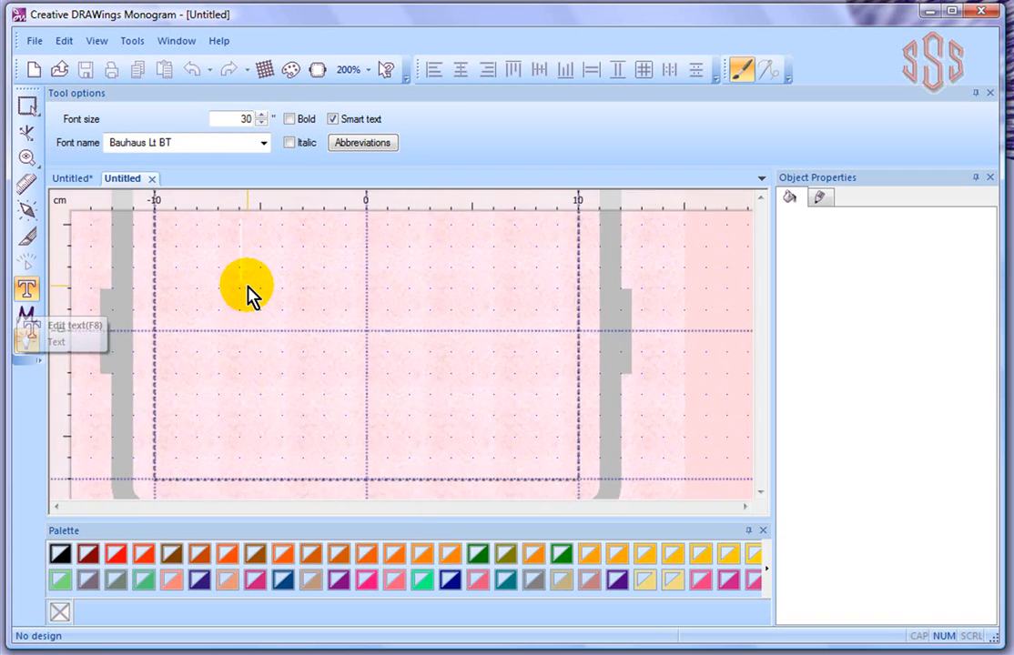
scroll(252, 293, down, 1)
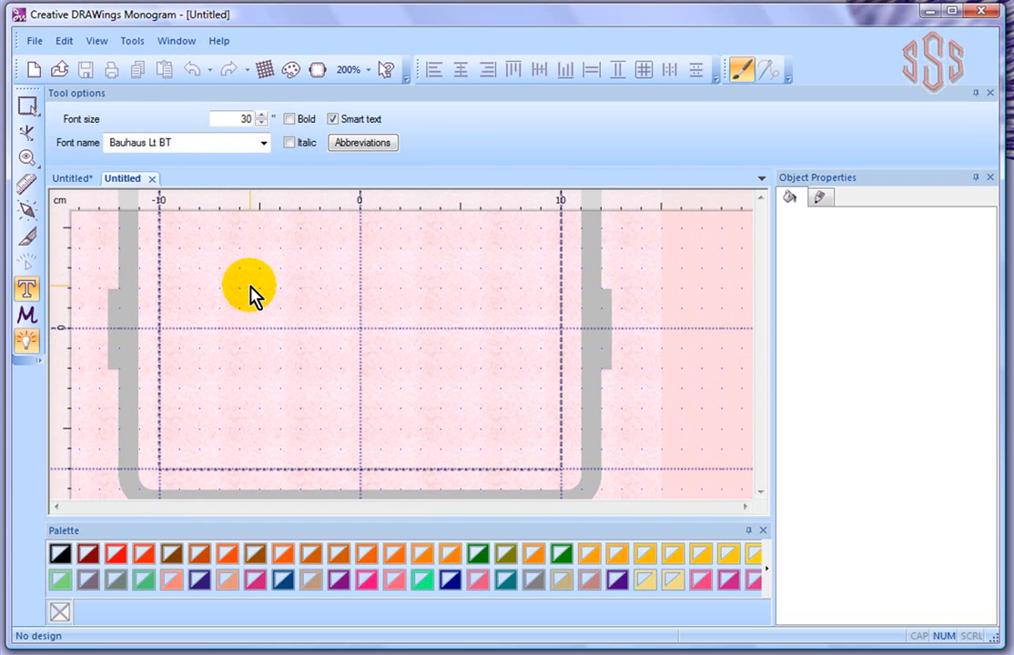
click(228, 283)
text(Trev)
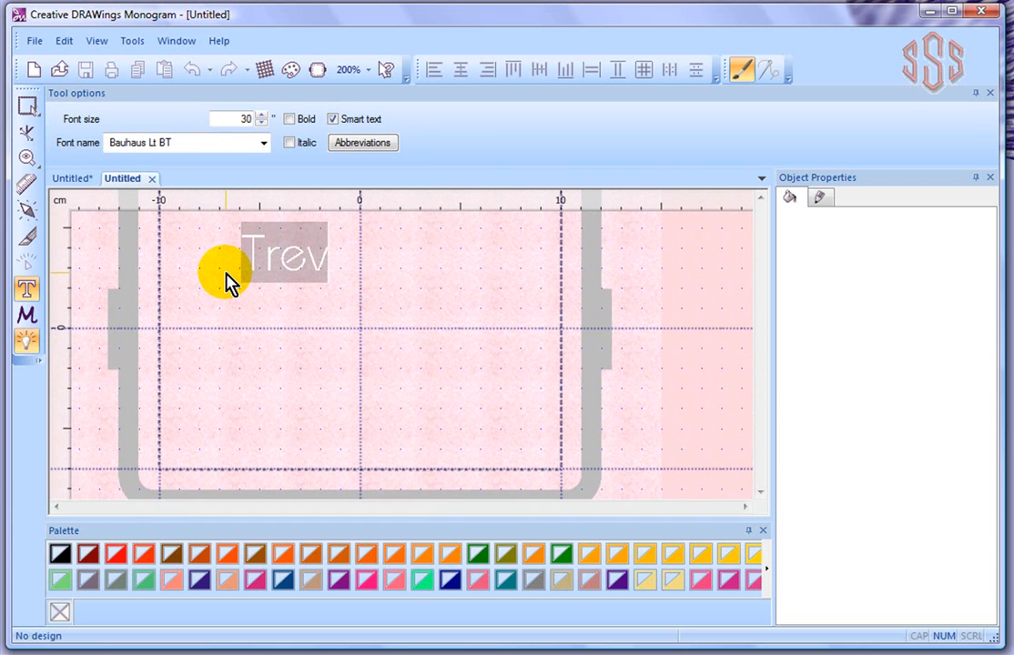
text(or)
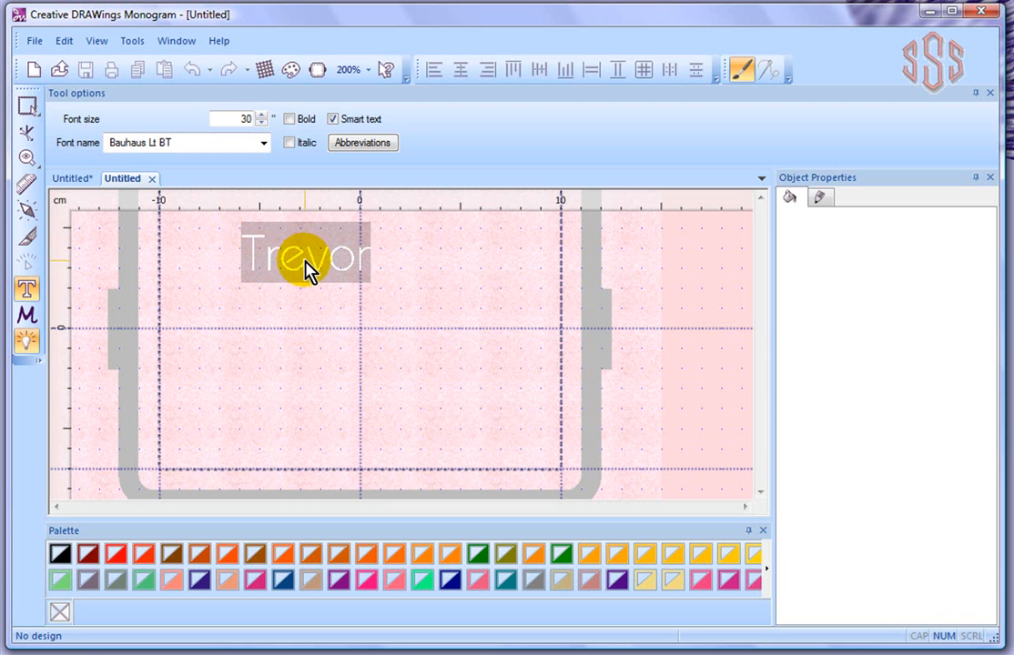
click(27, 109)
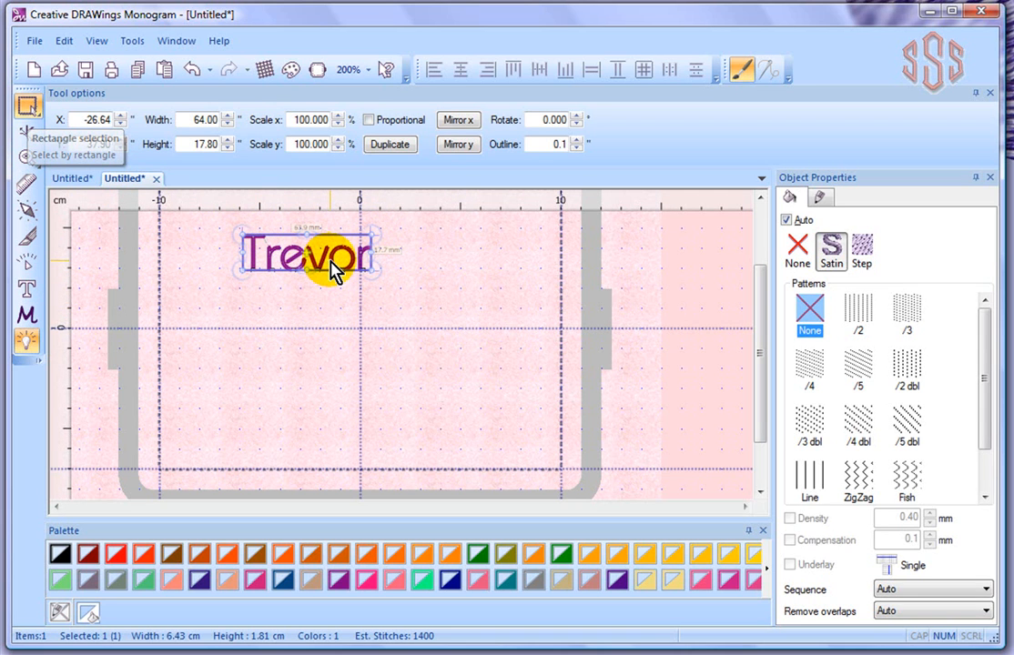
key(Escape)
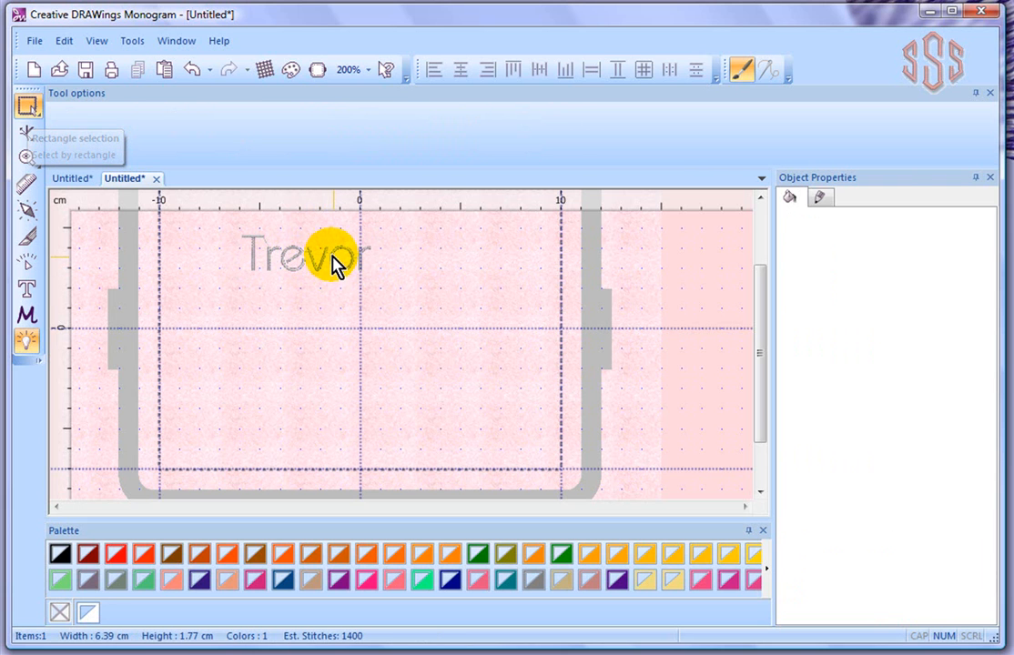
click(333, 262)
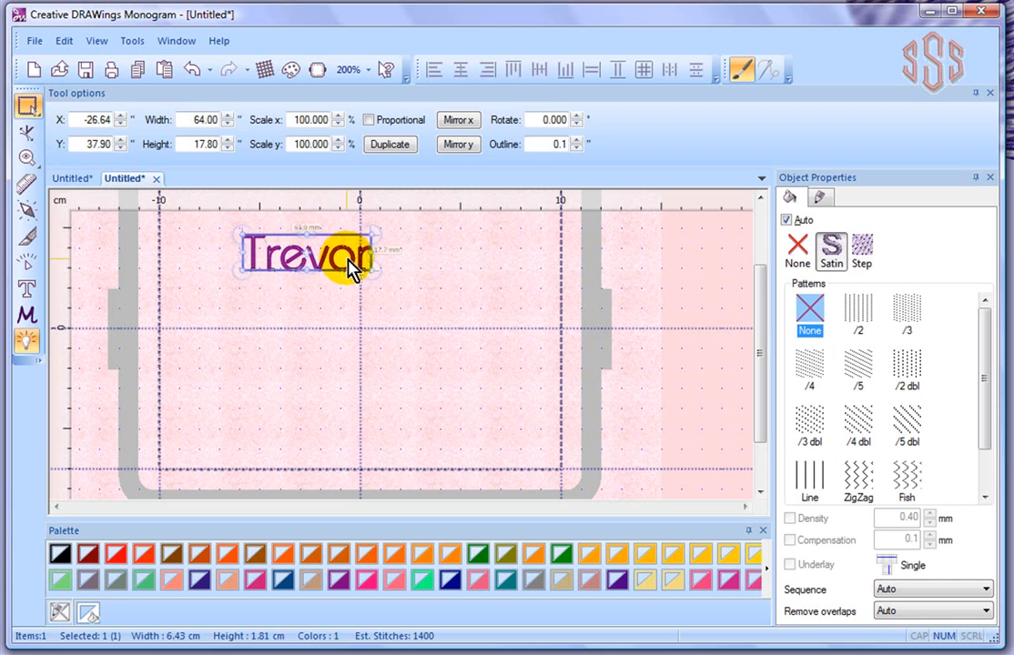
key(Escape)
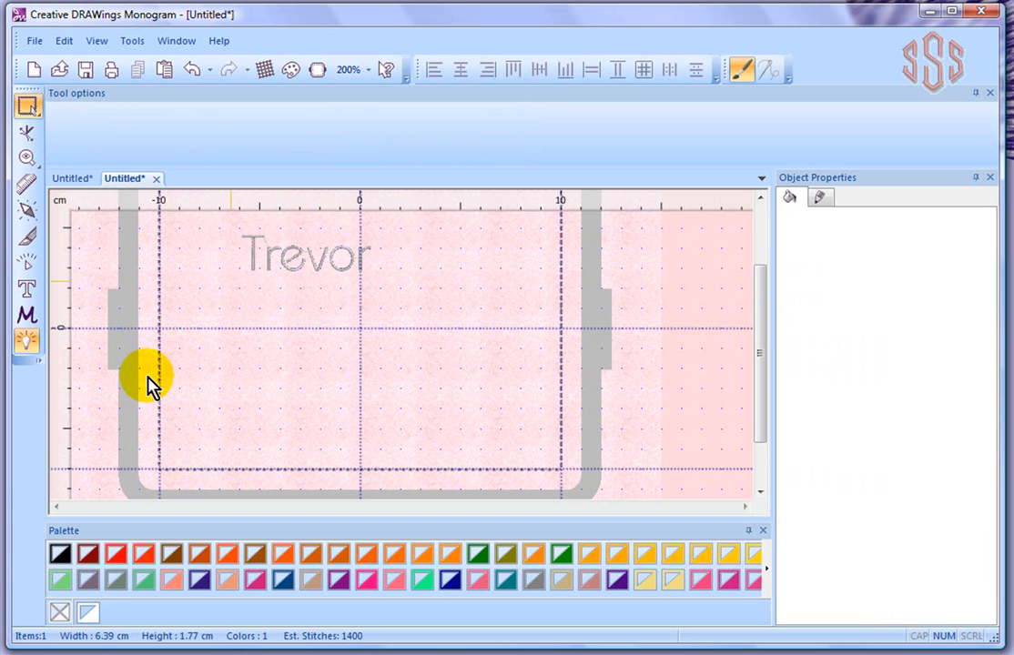
Step: Add the word "Artistic" as a separate text object below the first name, in Bauhaus Lt BT at size 30
click(27, 291)
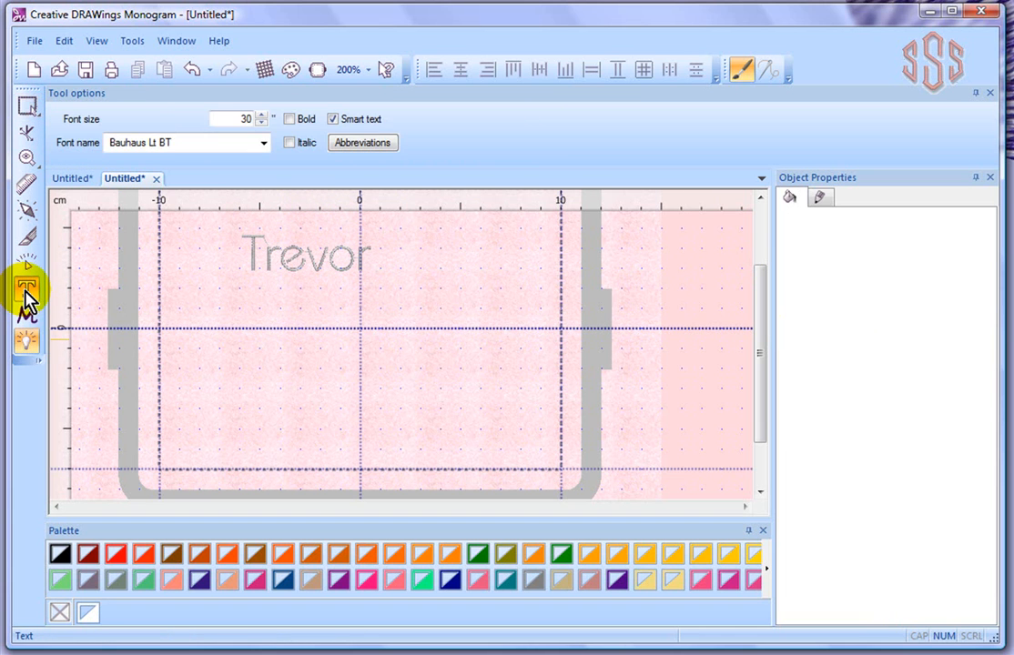
click(257, 380)
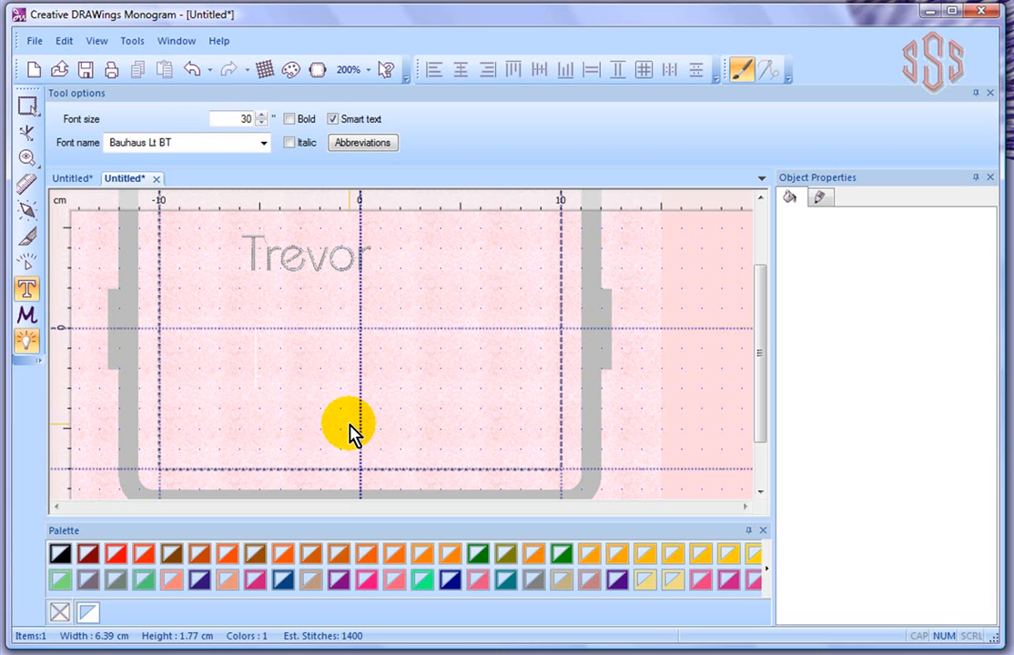
text(Art)
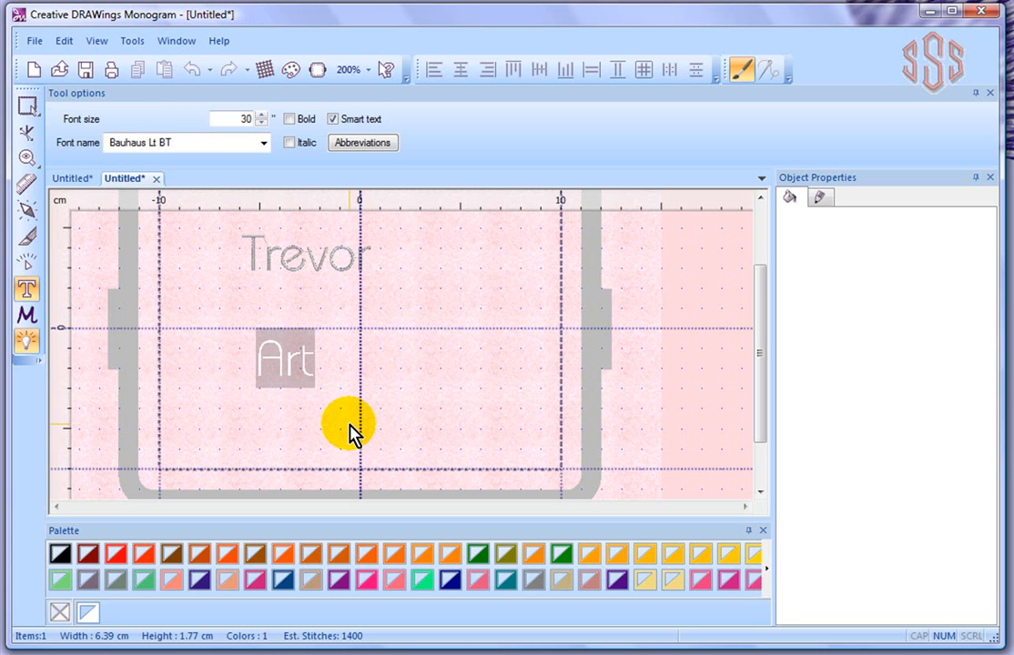
text(istic)
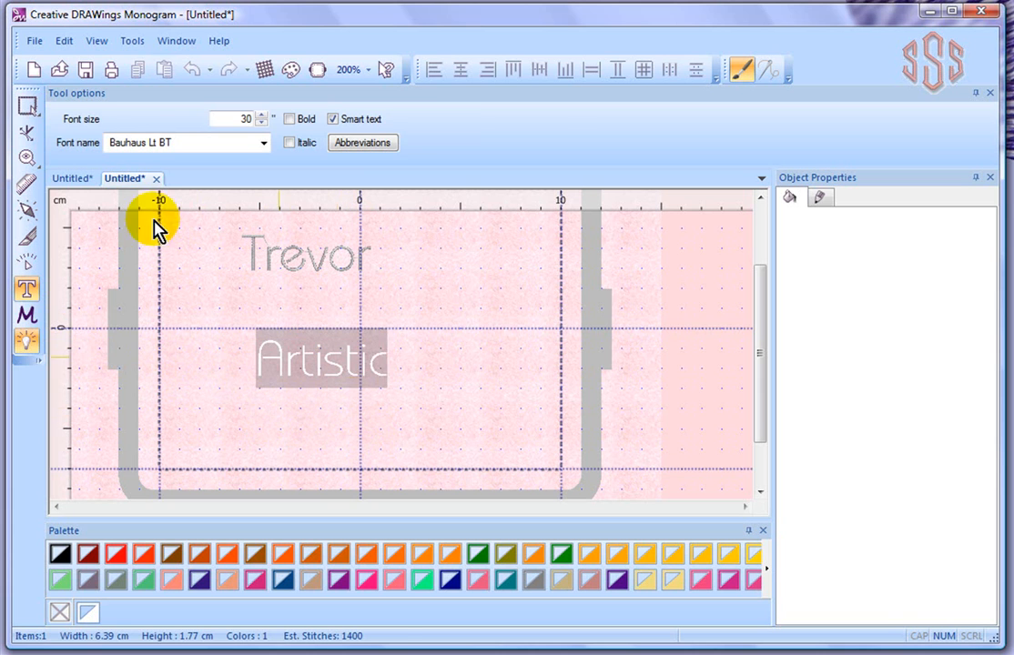
click(28, 107)
click(353, 259)
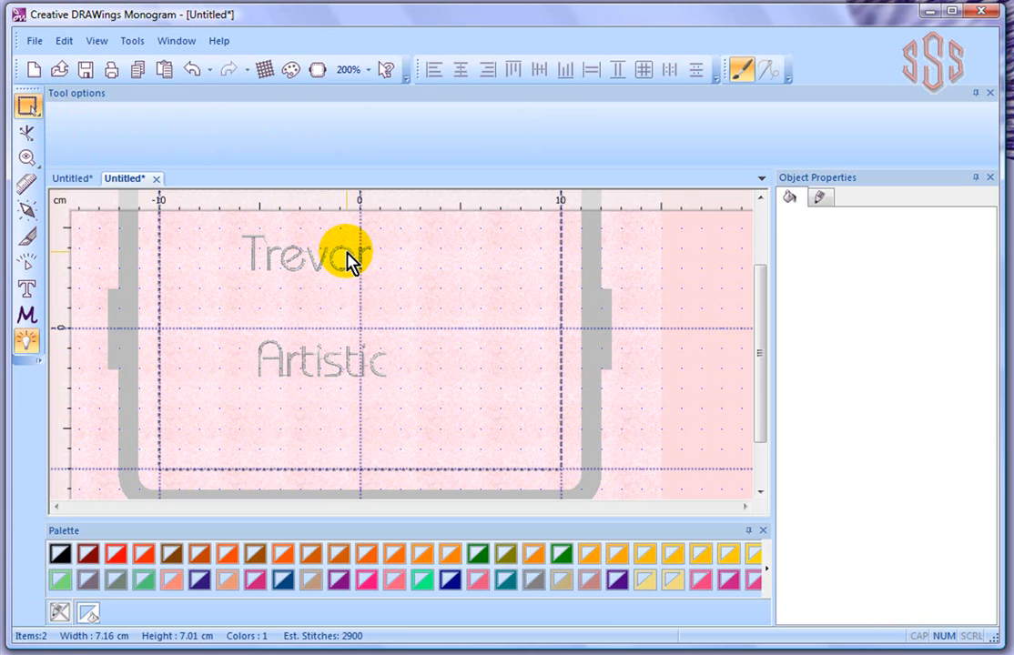
click(380, 362)
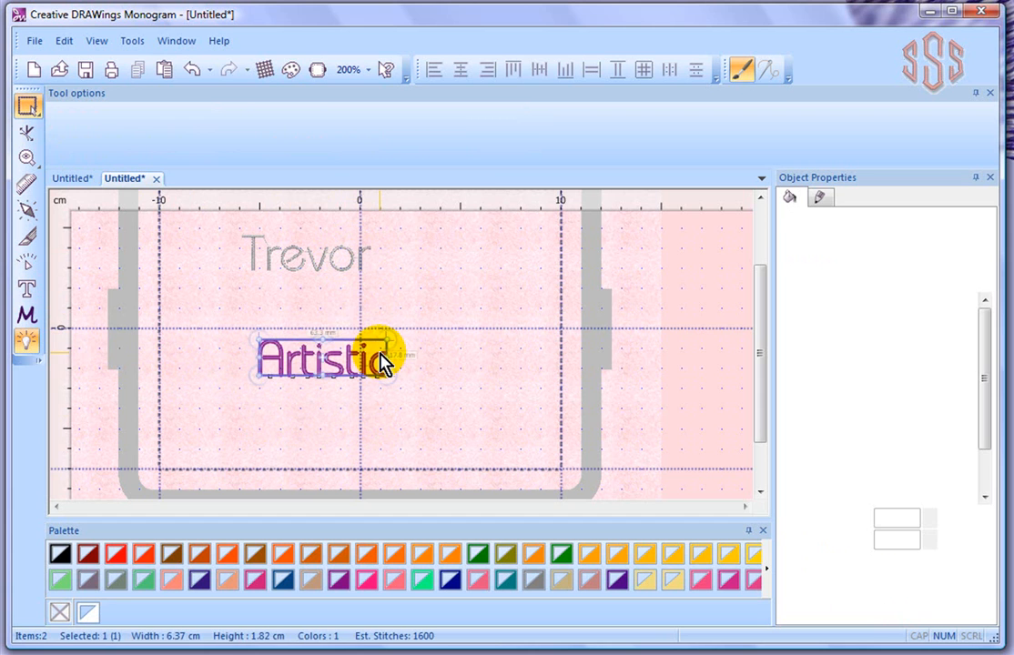
click(340, 267)
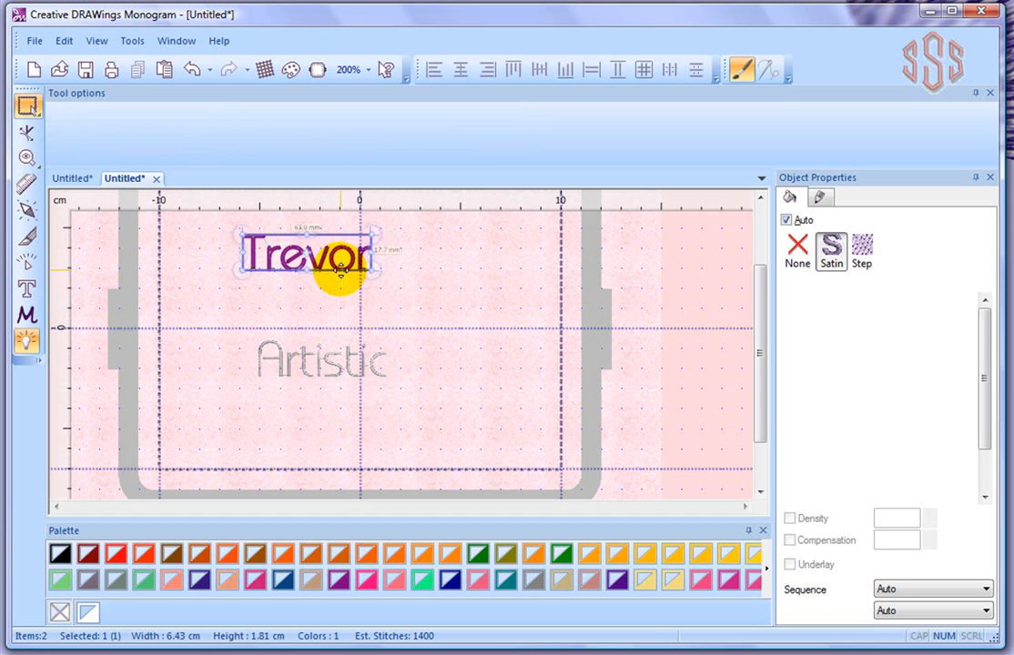
click(424, 306)
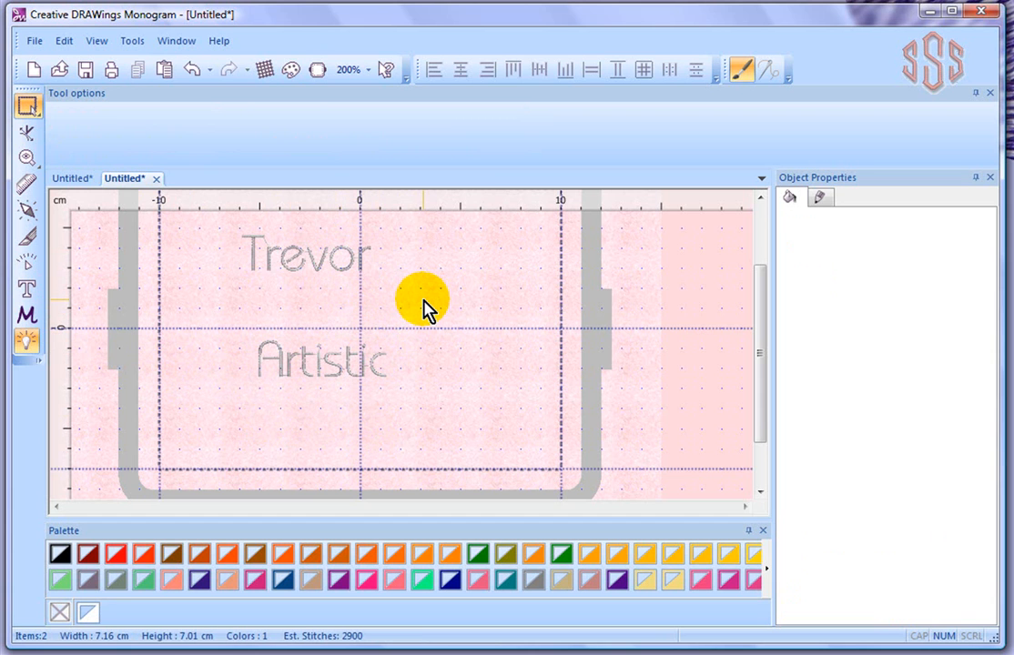
Step: Reopen the first-name text for editing, clear all its letters and retype the same first name
click(328, 266)
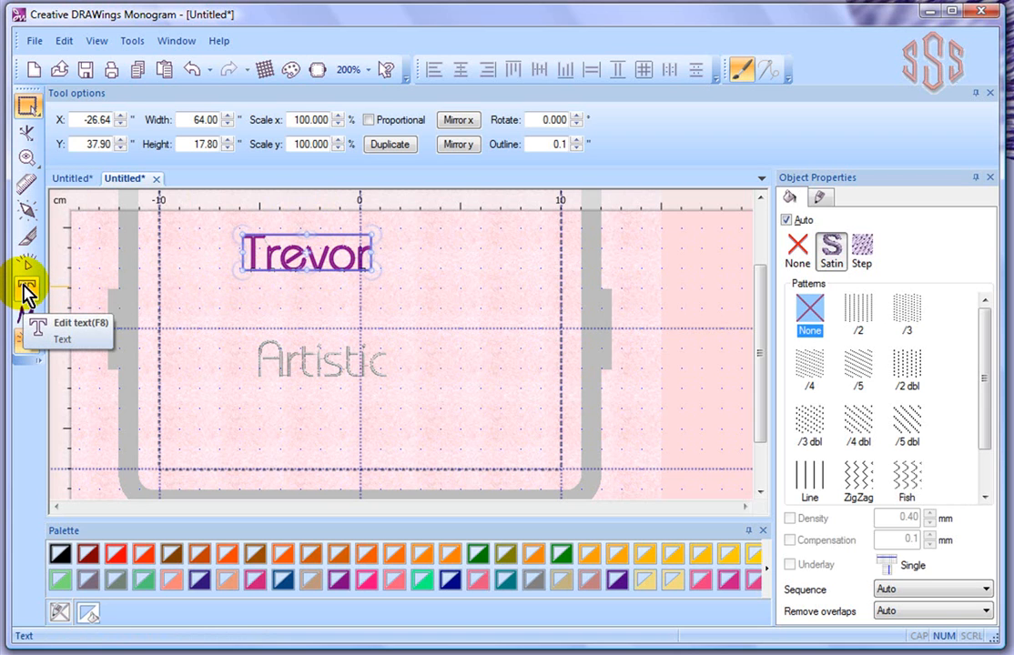
click(25, 290)
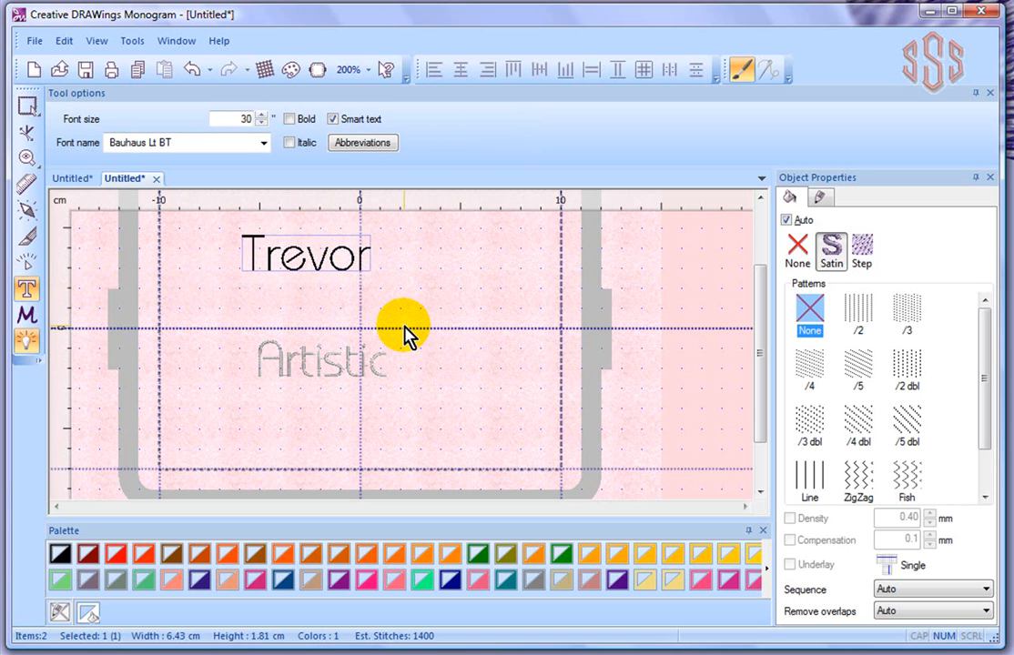
key(BackSpace)
key(BackSpace)
key(BackSpace)
key(BackSpace)
key(BackSpace)
key(BackSpace)
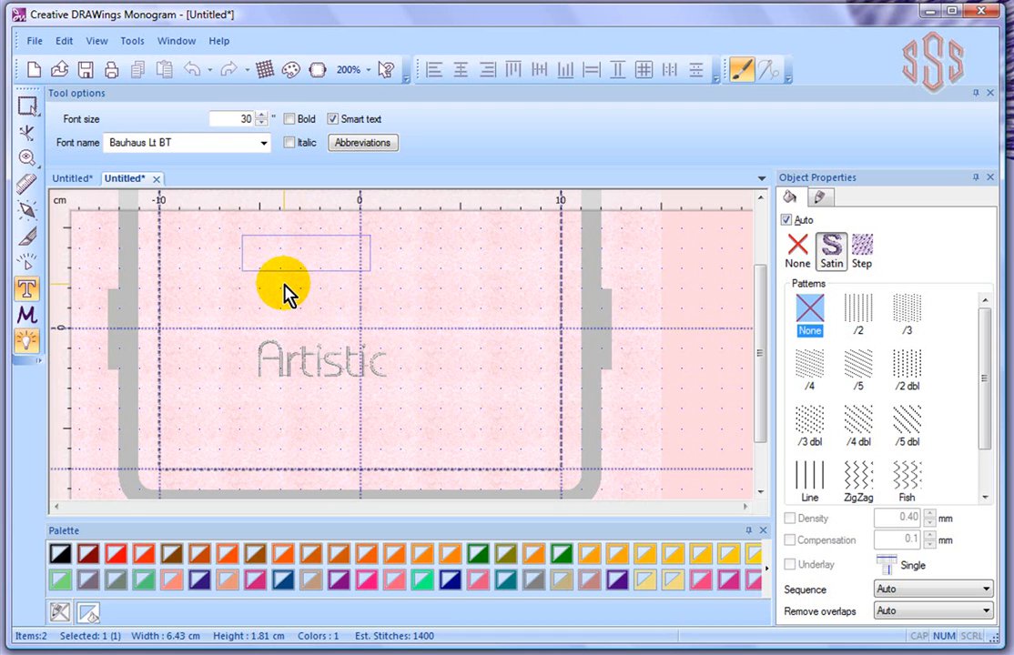
text(Trevor)
click(26, 106)
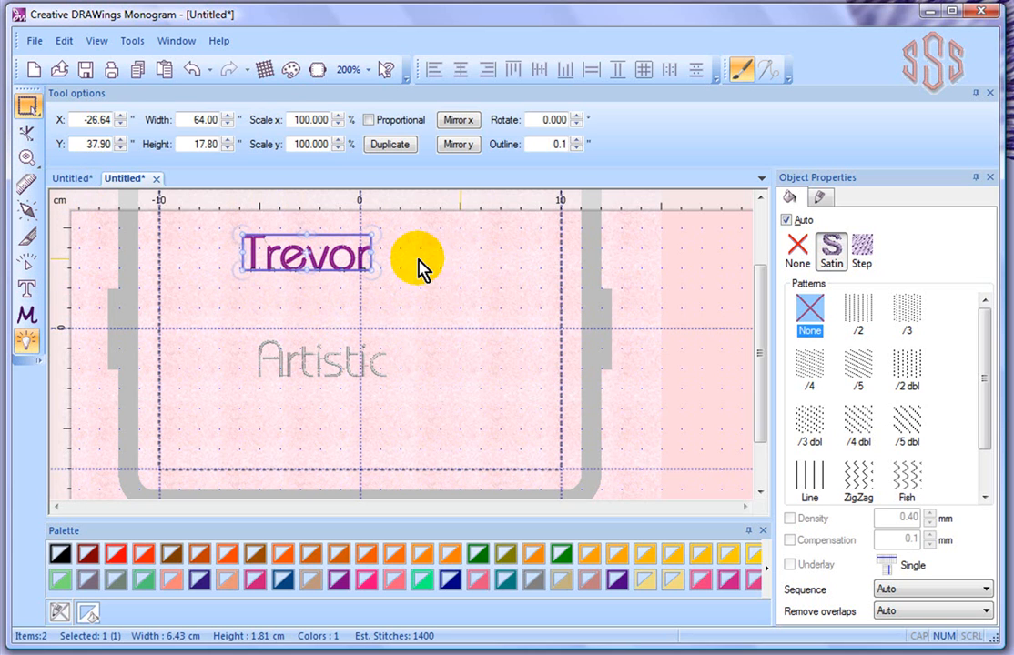
Step: Append the surname to the first-name text and move the full name leftward to about X 5.00, Y 34.77
click(26, 289)
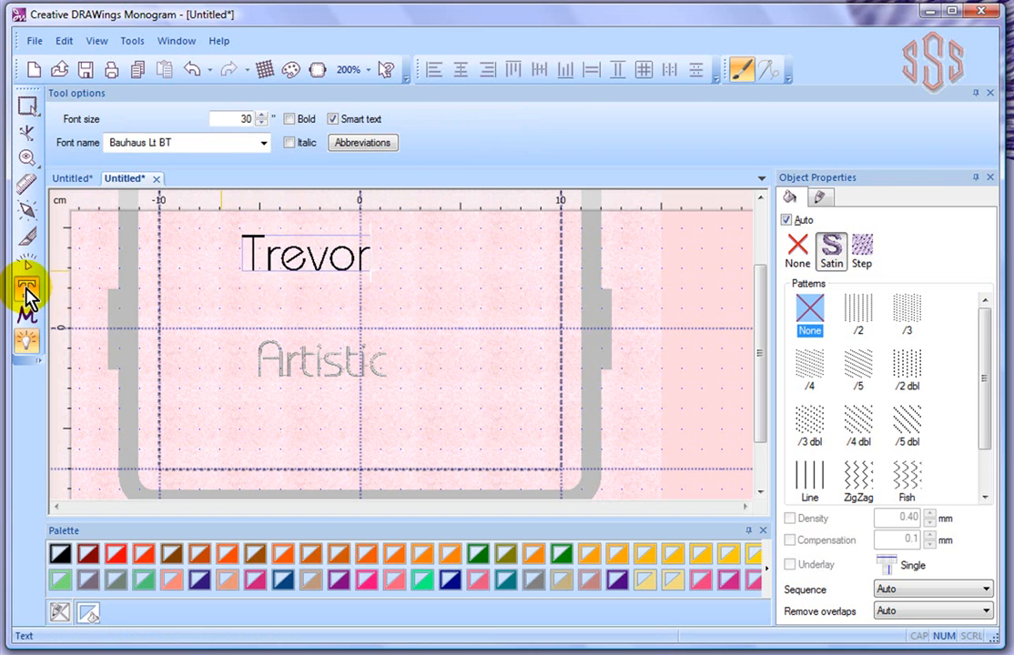
click(363, 265)
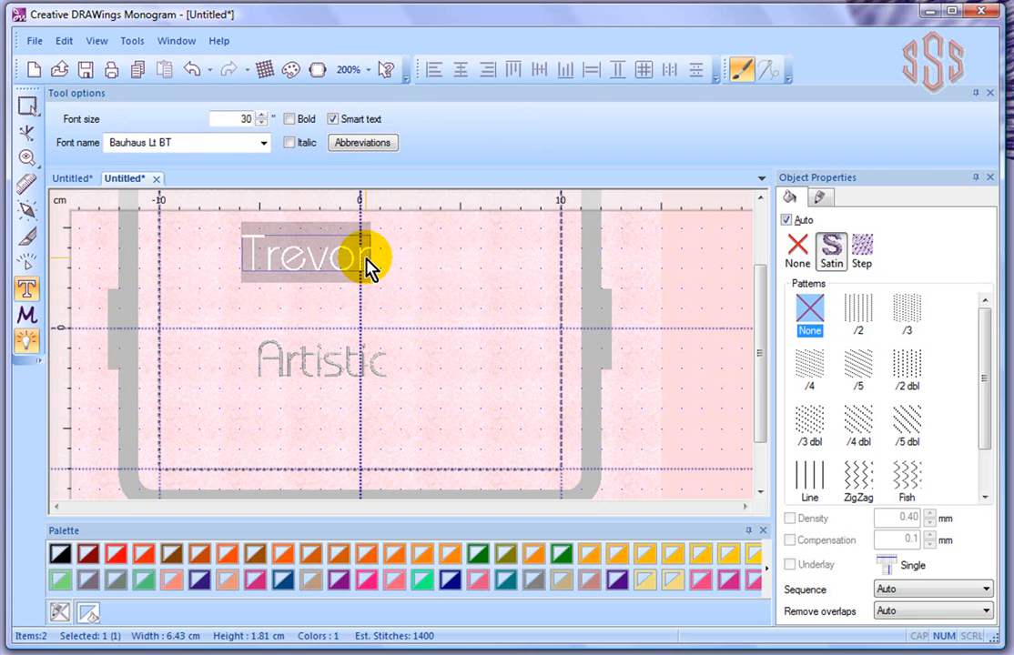
text(Conquer)
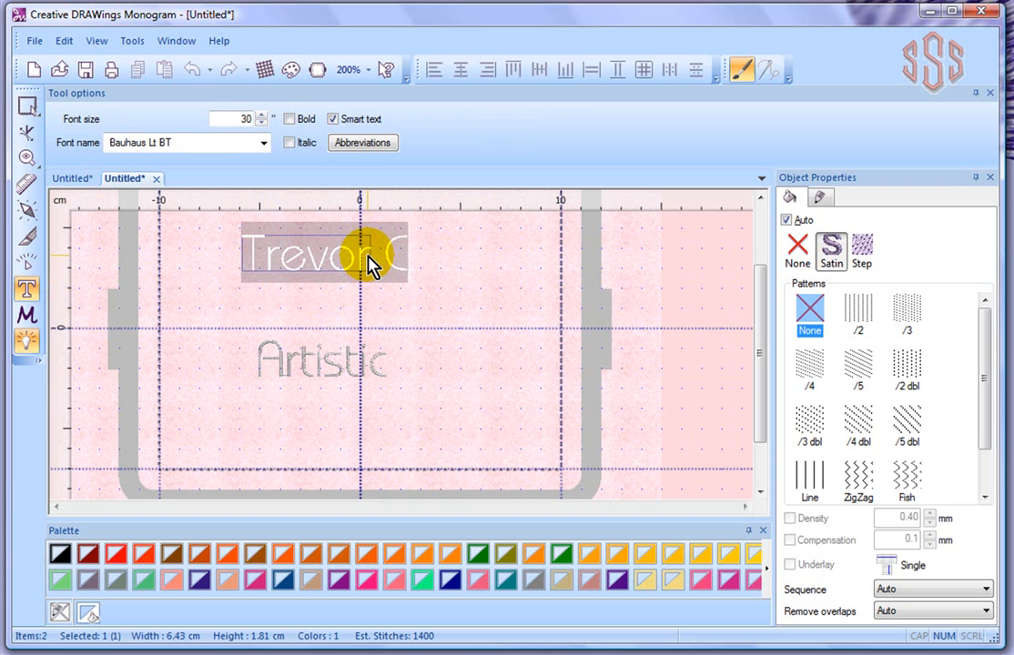
text(good)
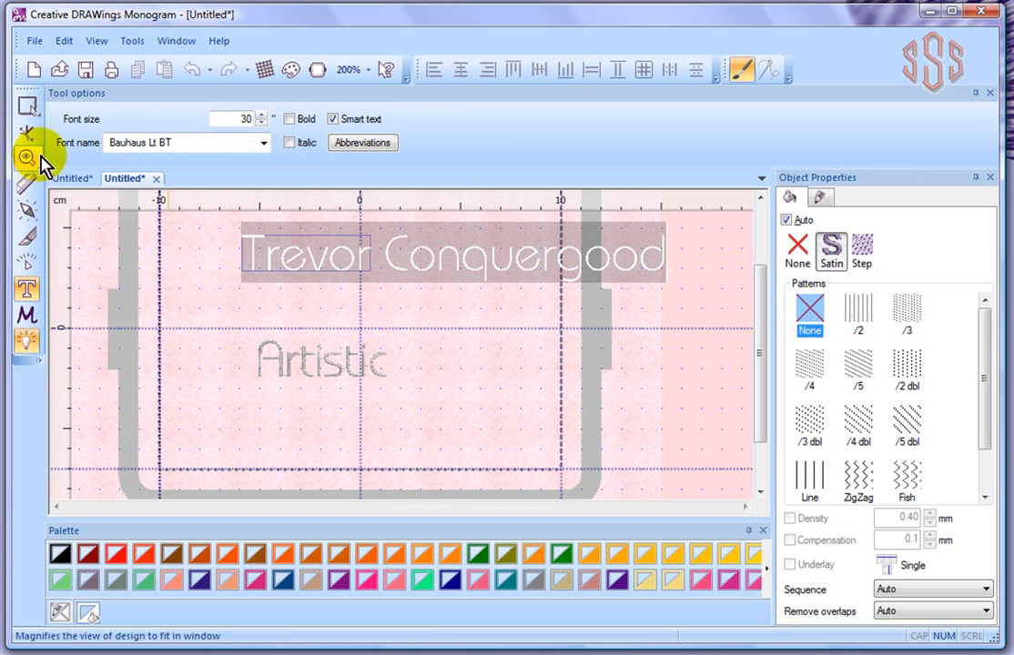
click(27, 106)
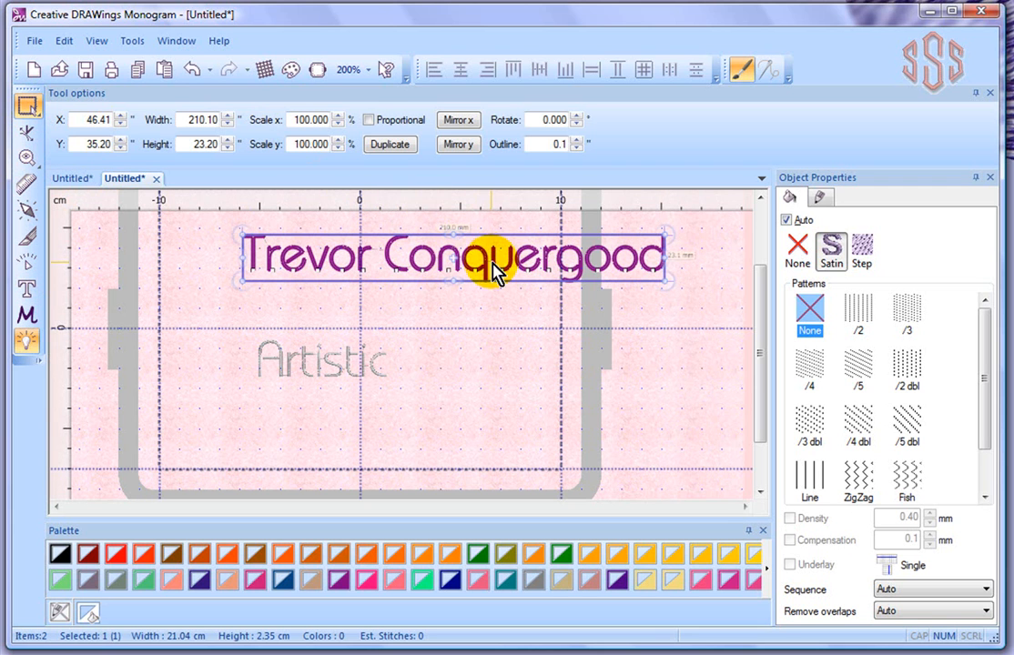
drag(476, 258, 400, 260)
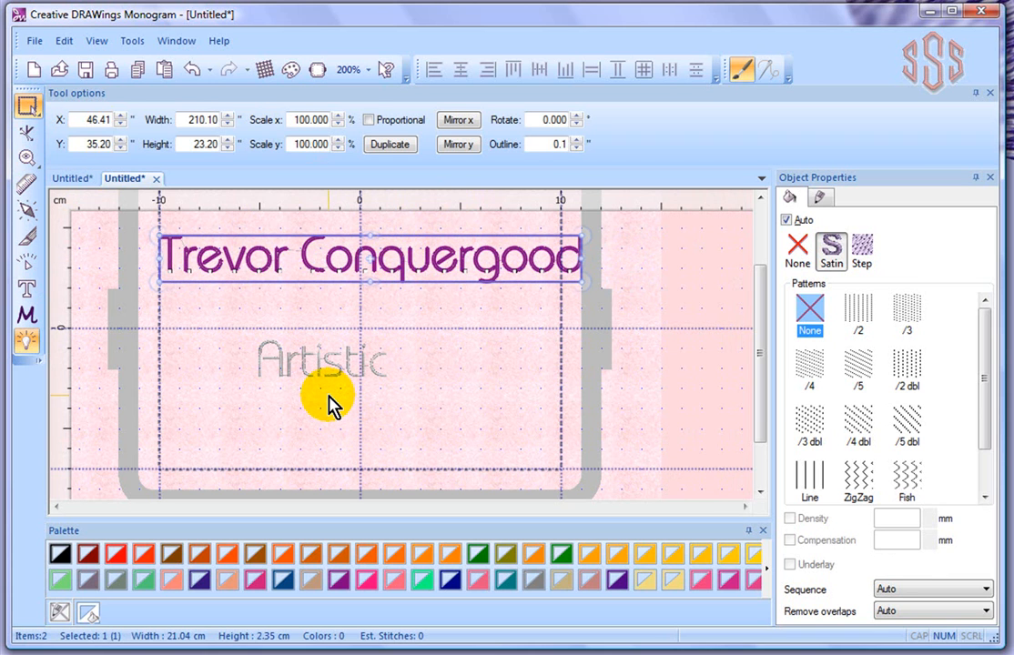
click(273, 259)
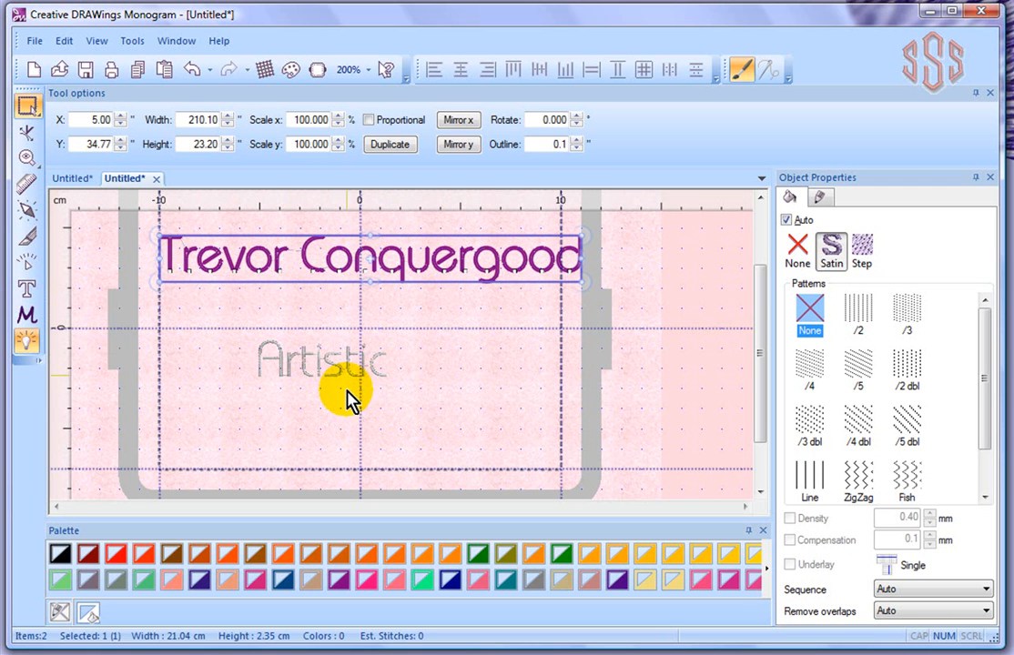
Step: Edit the "Artistic" text to insert "ZZZ" with a space on each side between "Arti" and "stic"
scroll(306, 373, up, 2)
scroll(306, 373, up, 1)
click(305, 372)
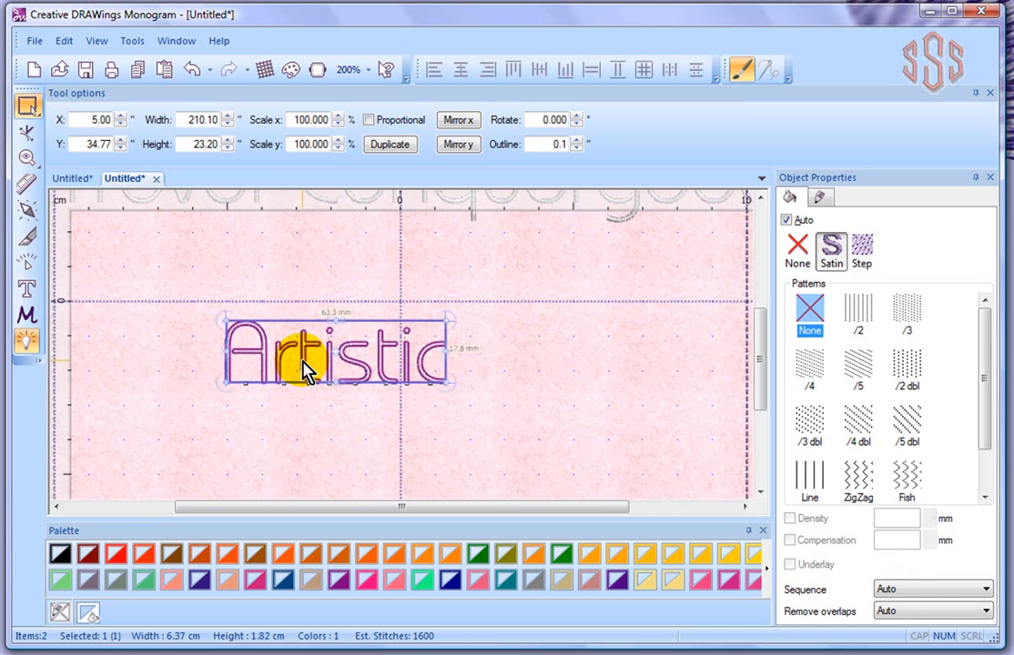
click(28, 289)
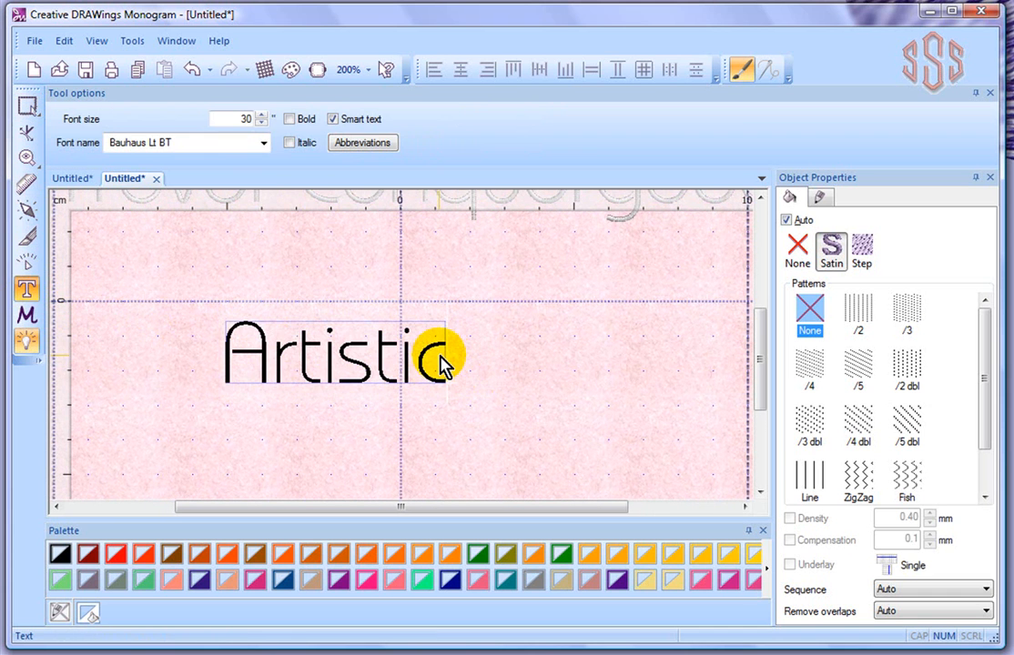
click(337, 373)
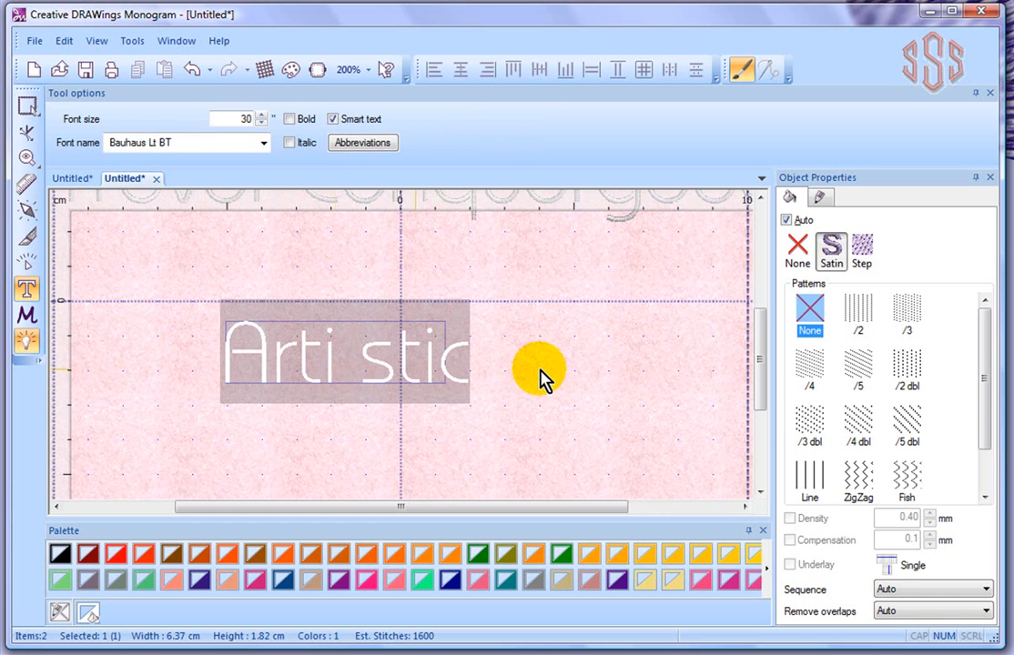
click(30, 108)
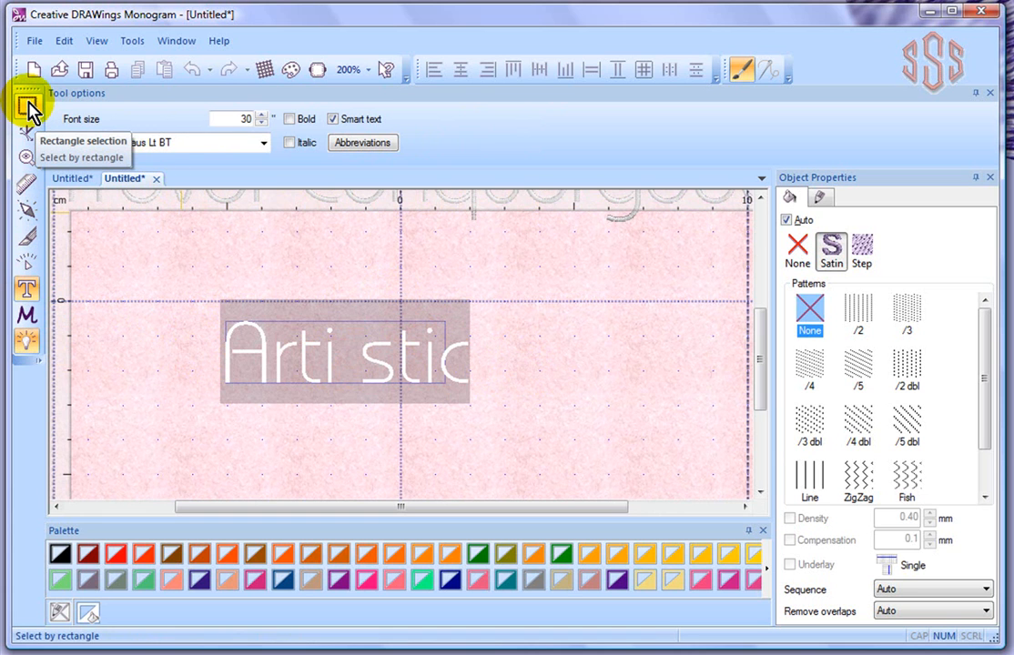
text(ZZZ)
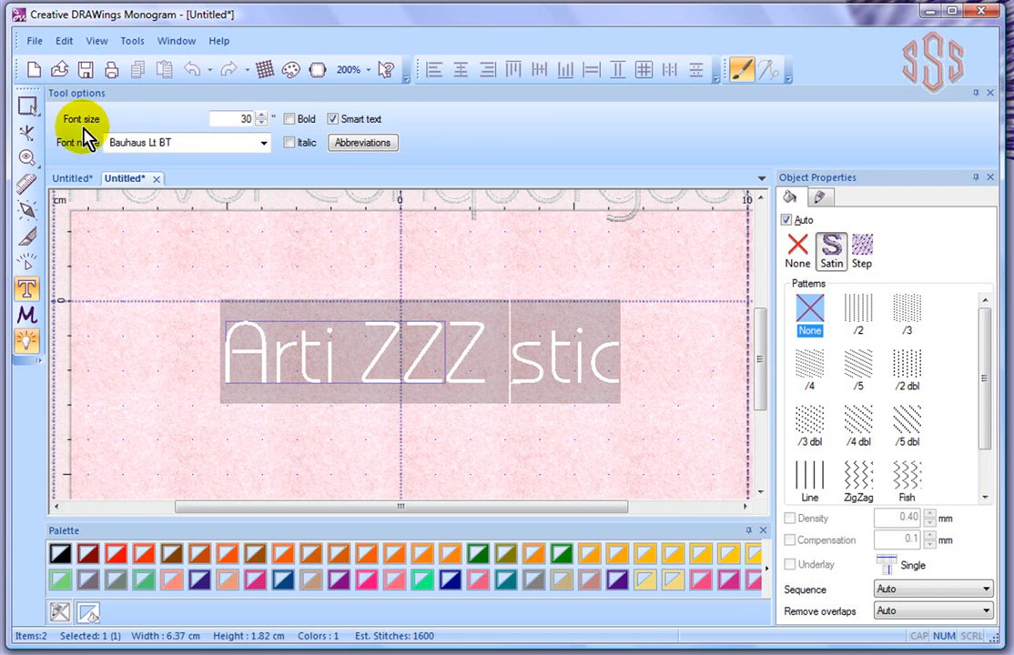
click(27, 109)
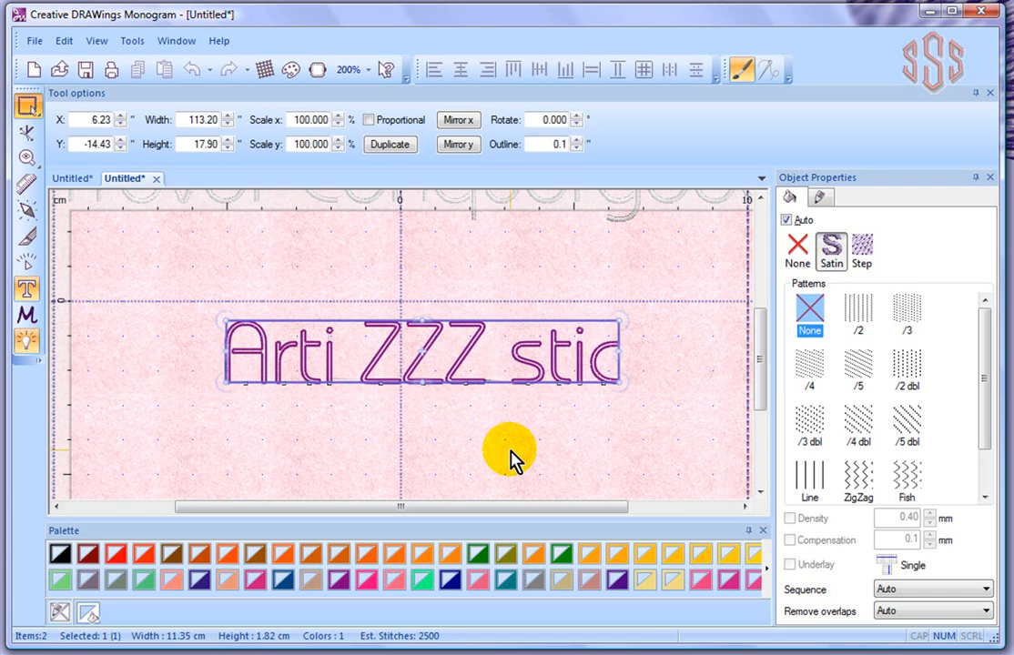
click(512, 460)
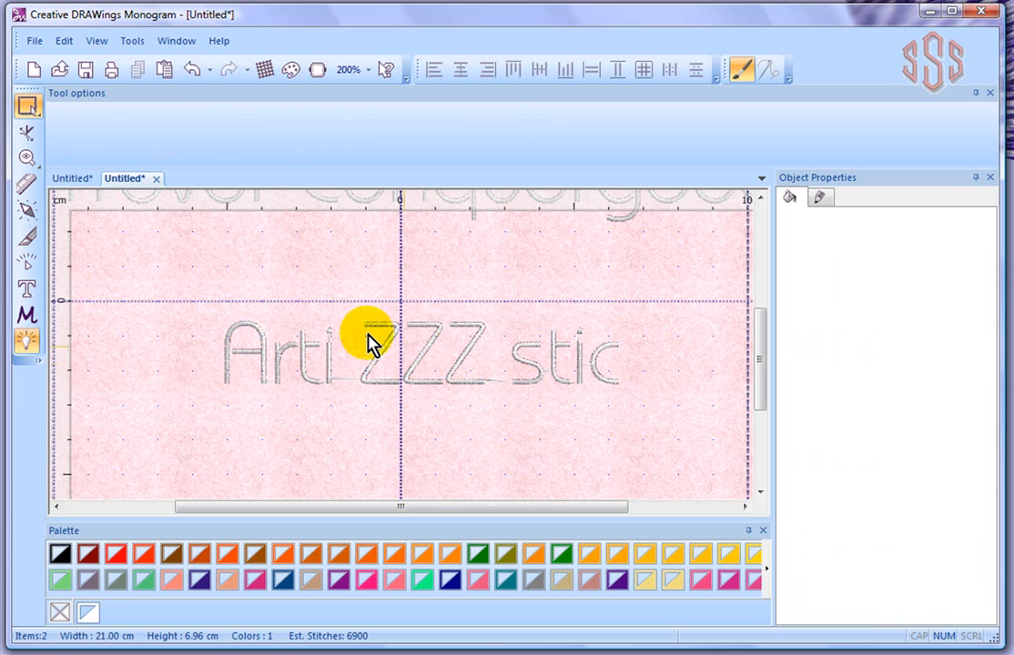
Step: Add the first name as a new smart text object in Arial, size 30, below the "Arti ZZZ stic" text
scroll(278, 234, down, 5)
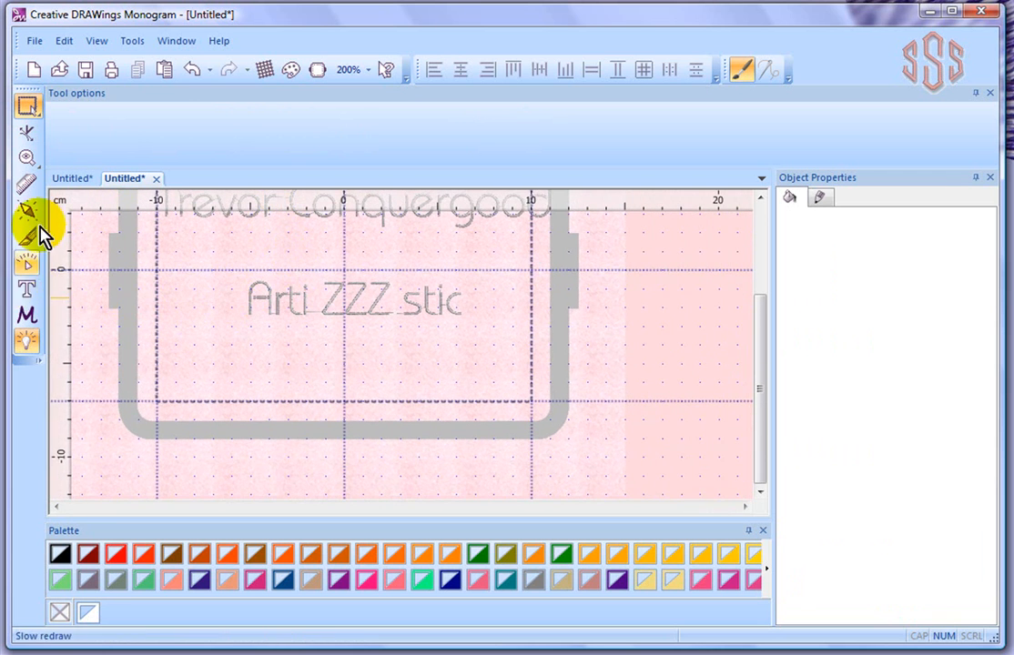
click(30, 293)
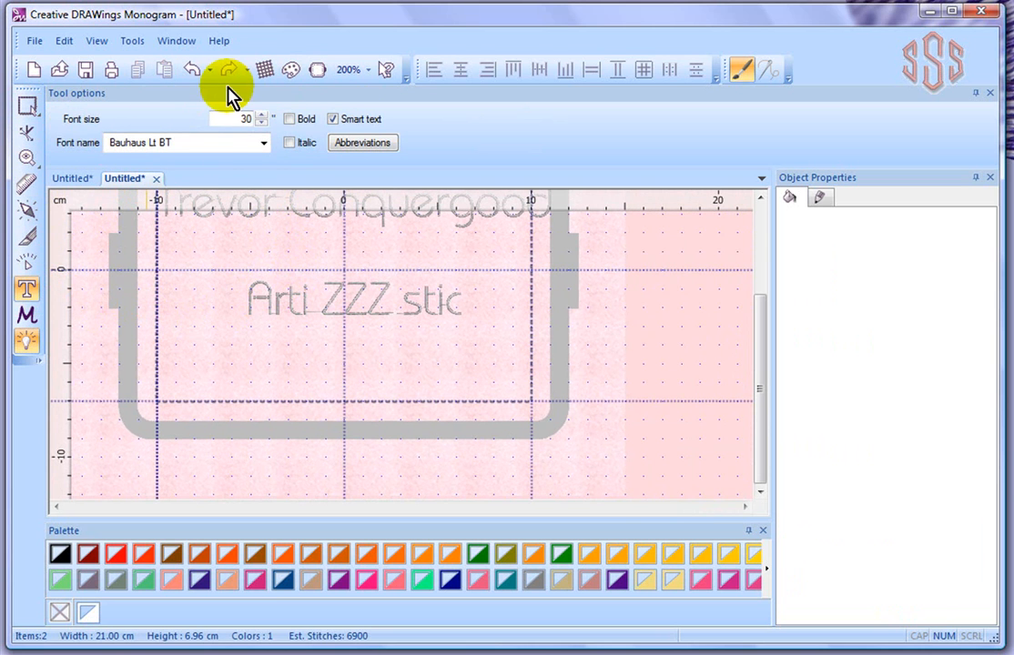
click(264, 143)
drag(464, 223, 459, 180)
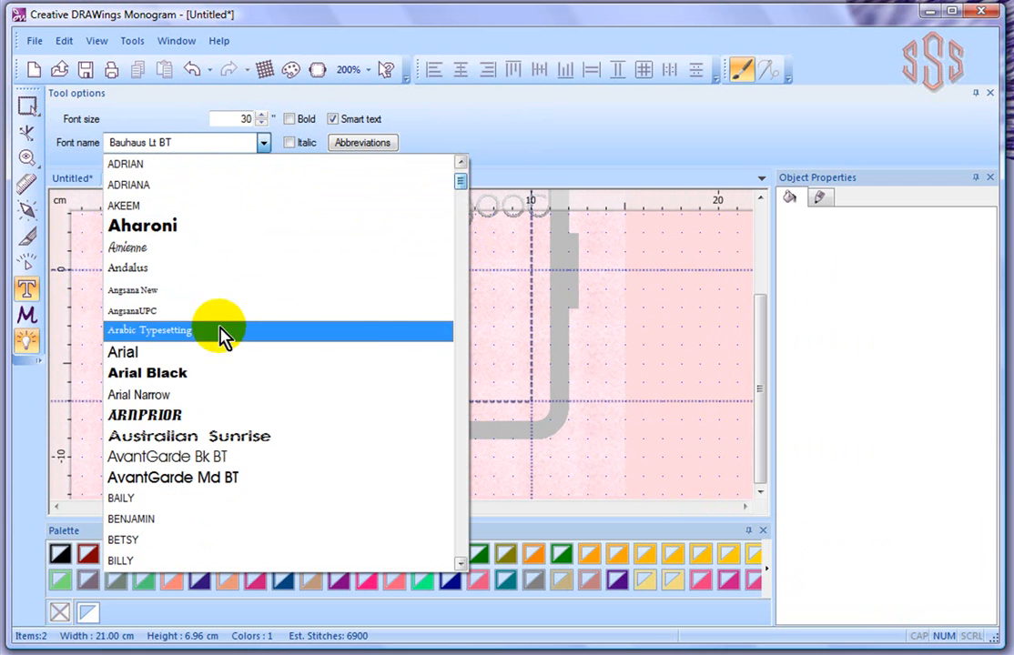
click(132, 360)
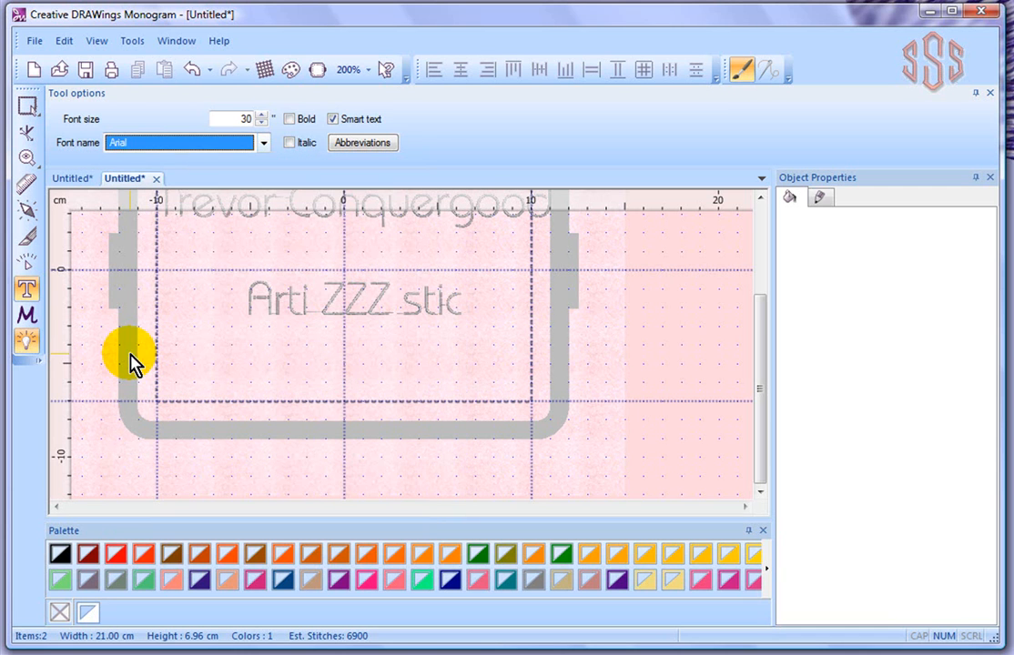
click(219, 373)
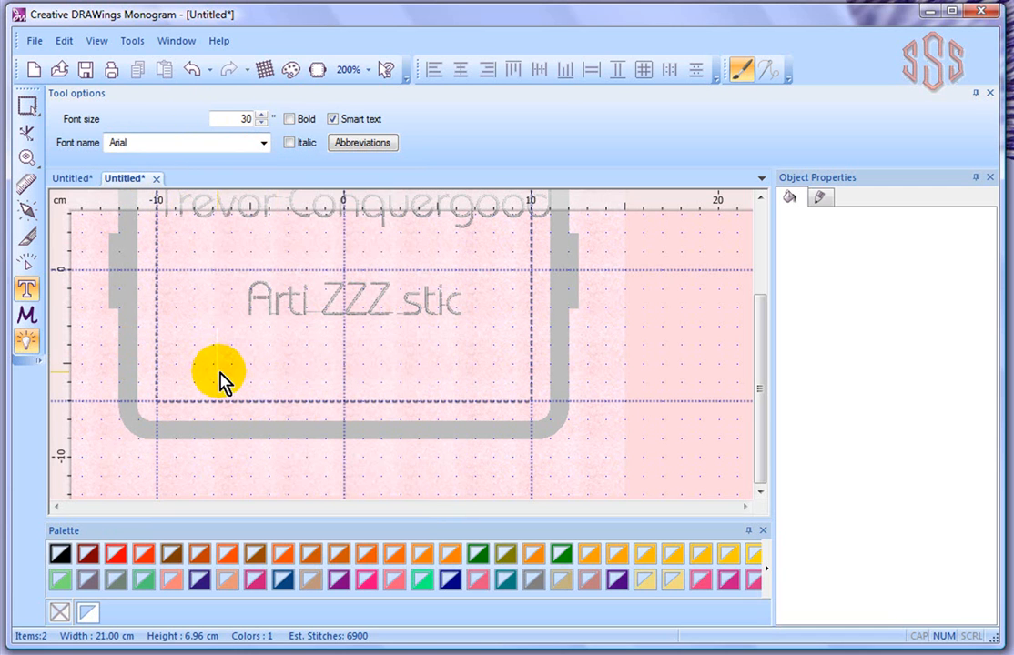
text(Trev)
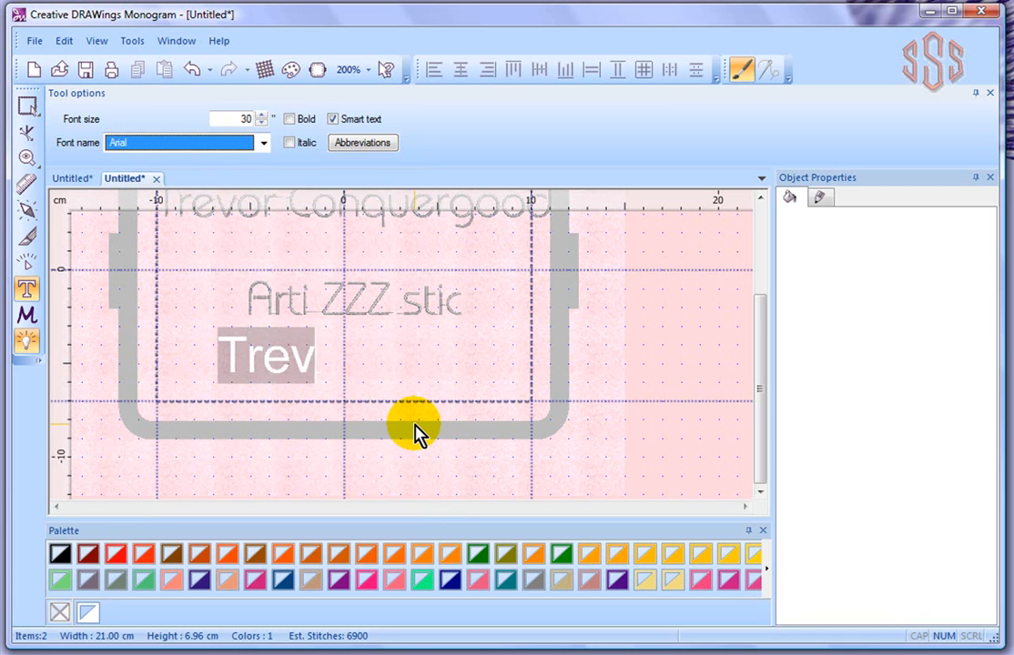
text(or)
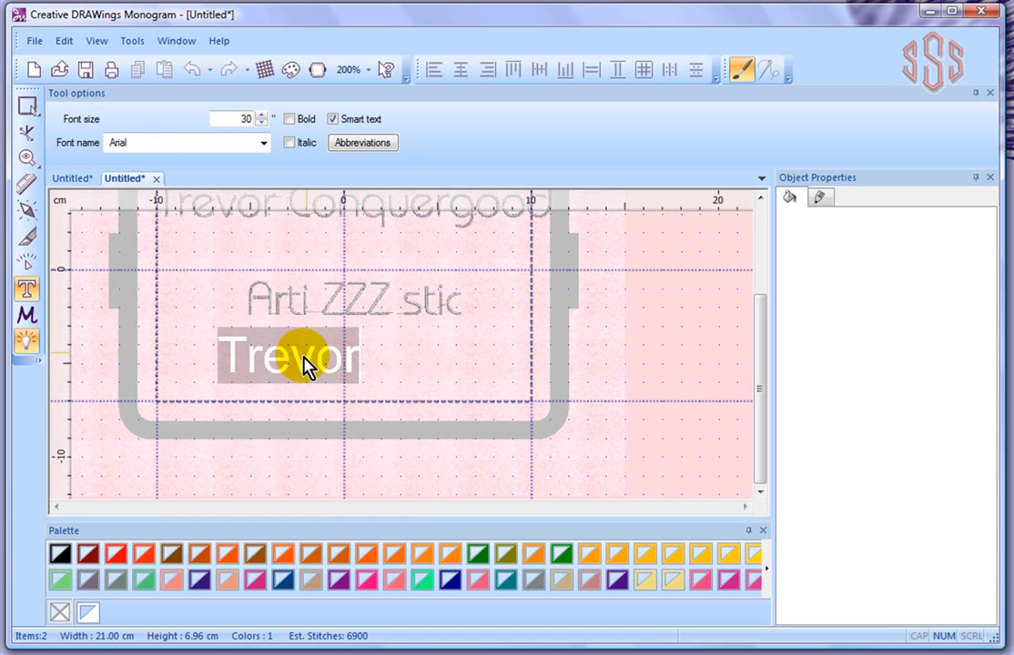
Step: Make the new Arial first-name text bold and italic, and inspect its stitches up close
click(290, 119)
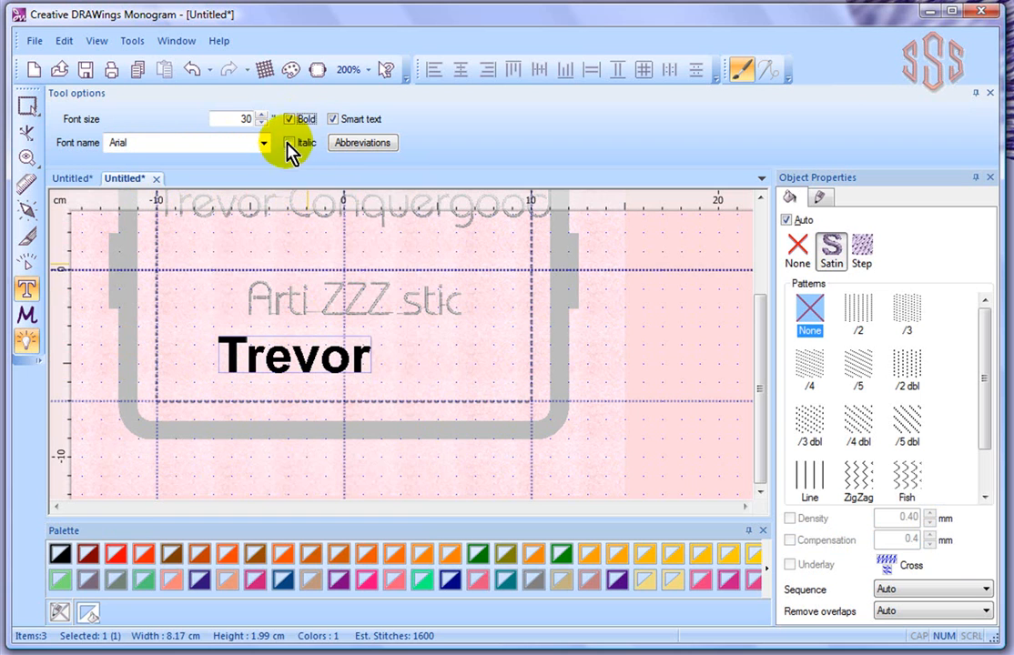
click(290, 144)
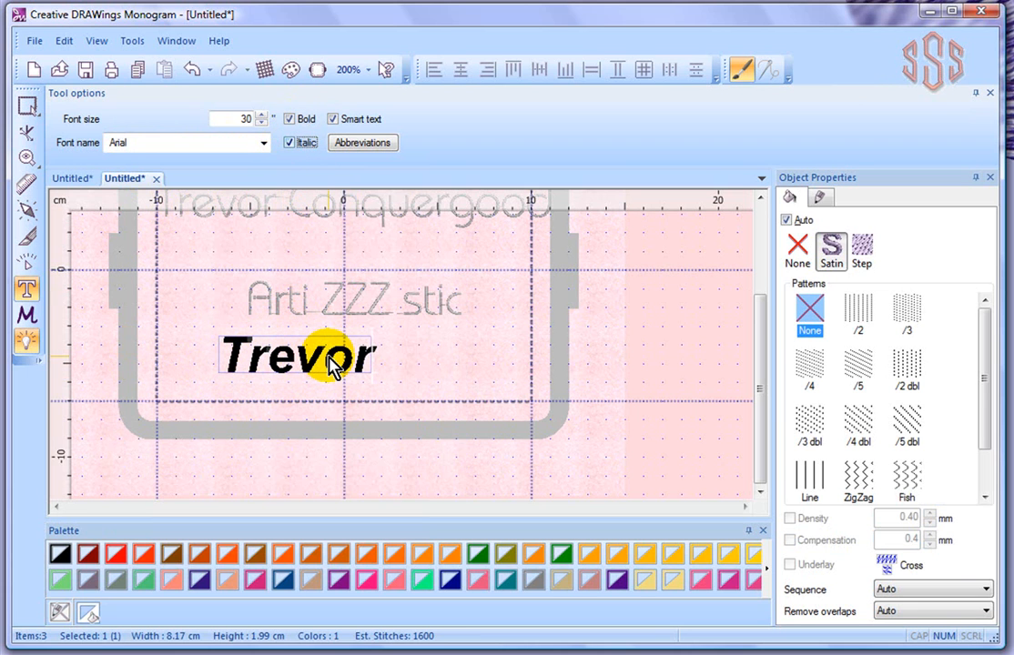
click(27, 110)
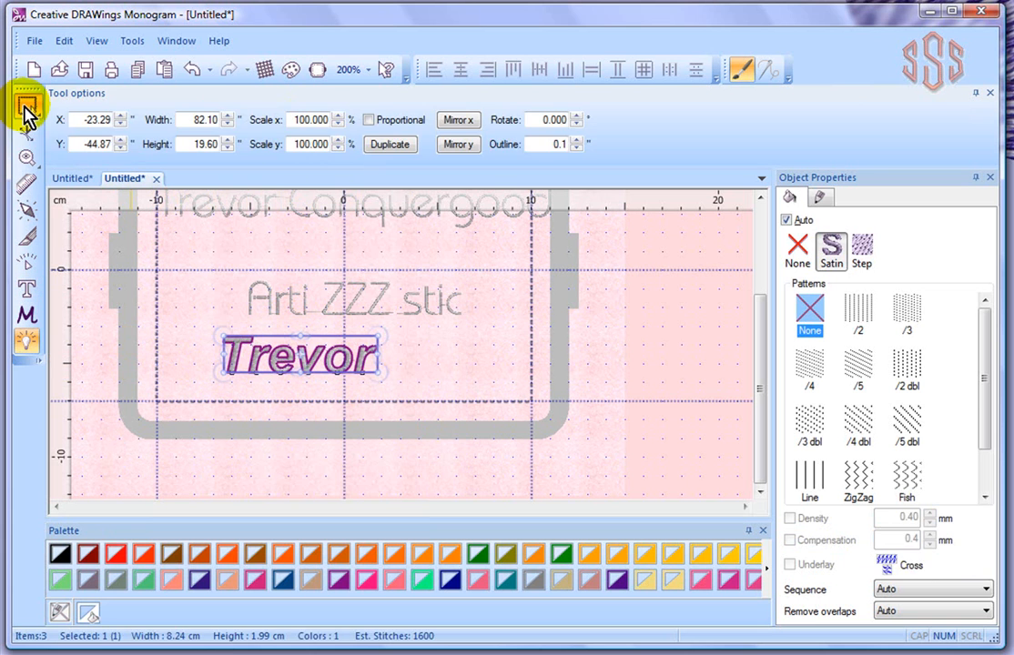
click(435, 373)
scroll(303, 355, up, 1)
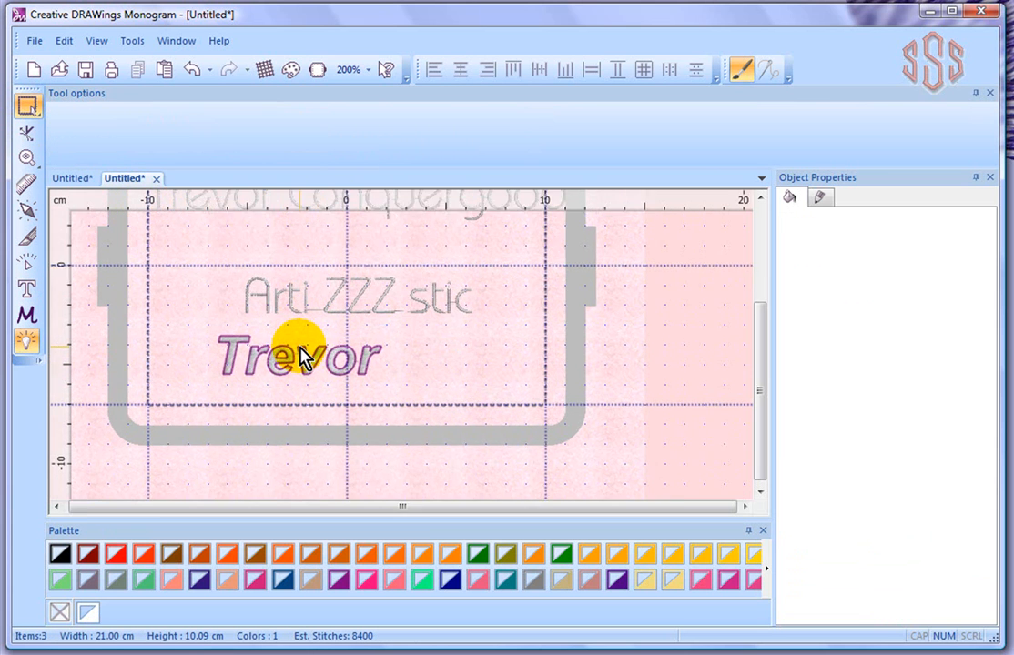
scroll(265, 385, up, 3)
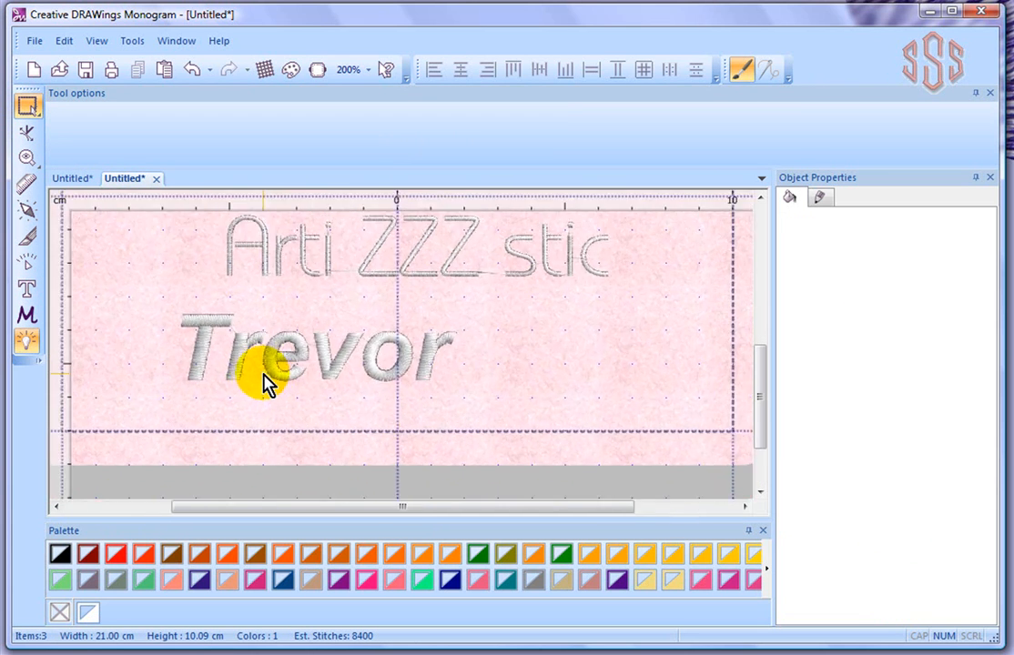
scroll(265, 384, down, 3)
scroll(265, 385, down, 2)
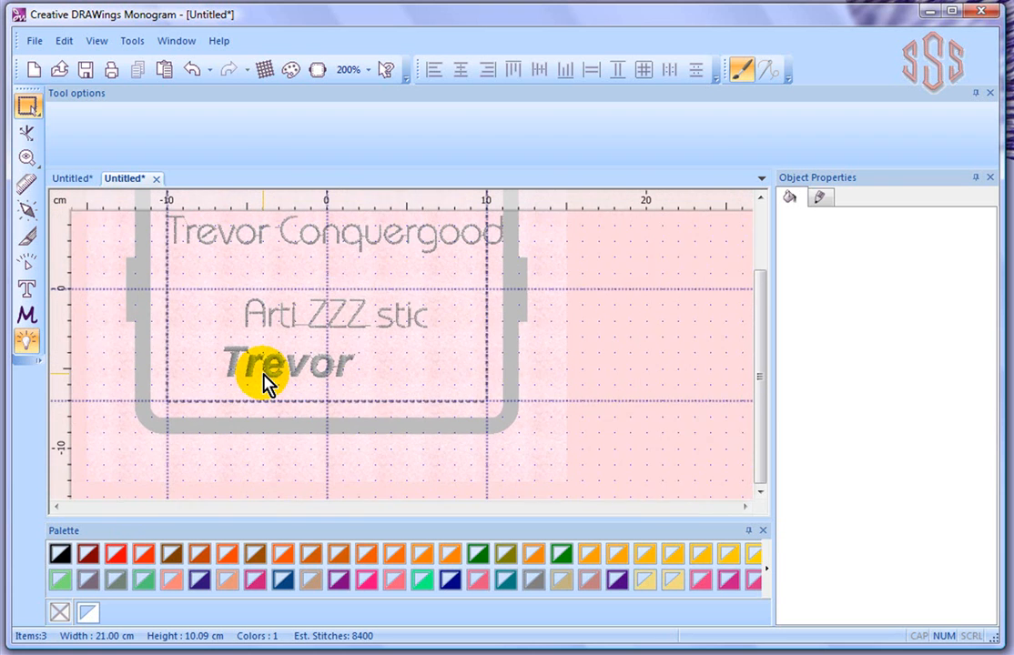
Step: Review the smart text abbreviations and their replacement symbols through to the end of the list
click(26, 289)
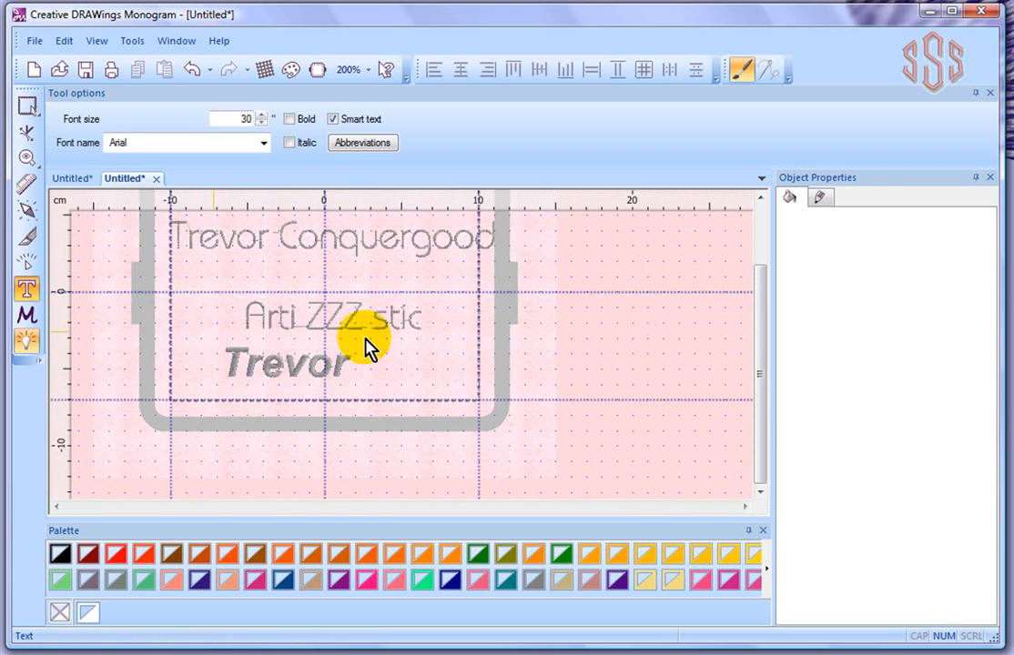
click(361, 147)
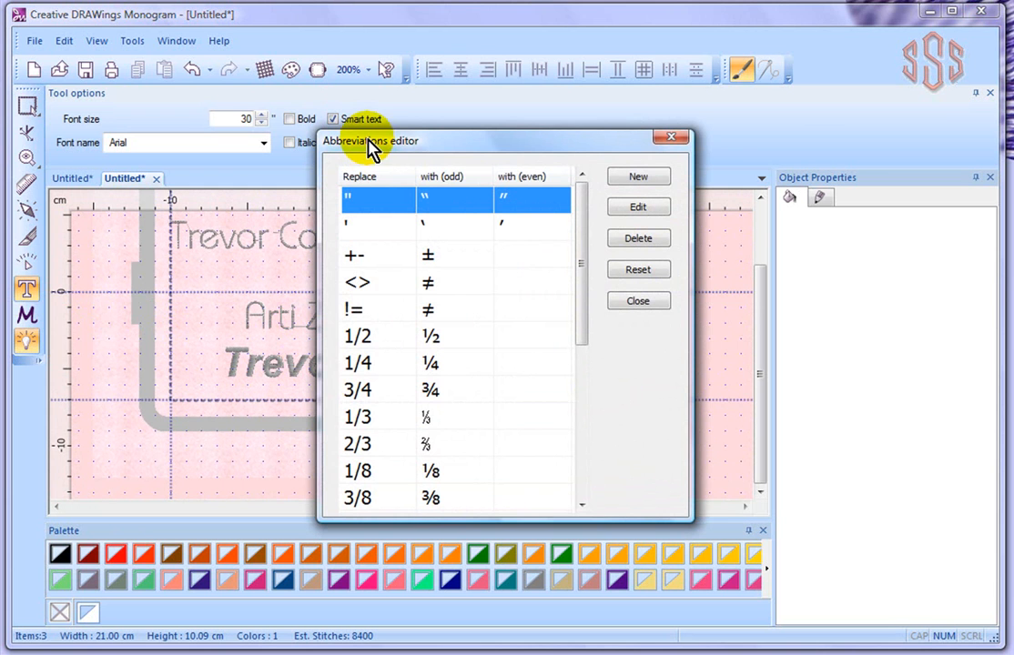
drag(488, 143, 679, 101)
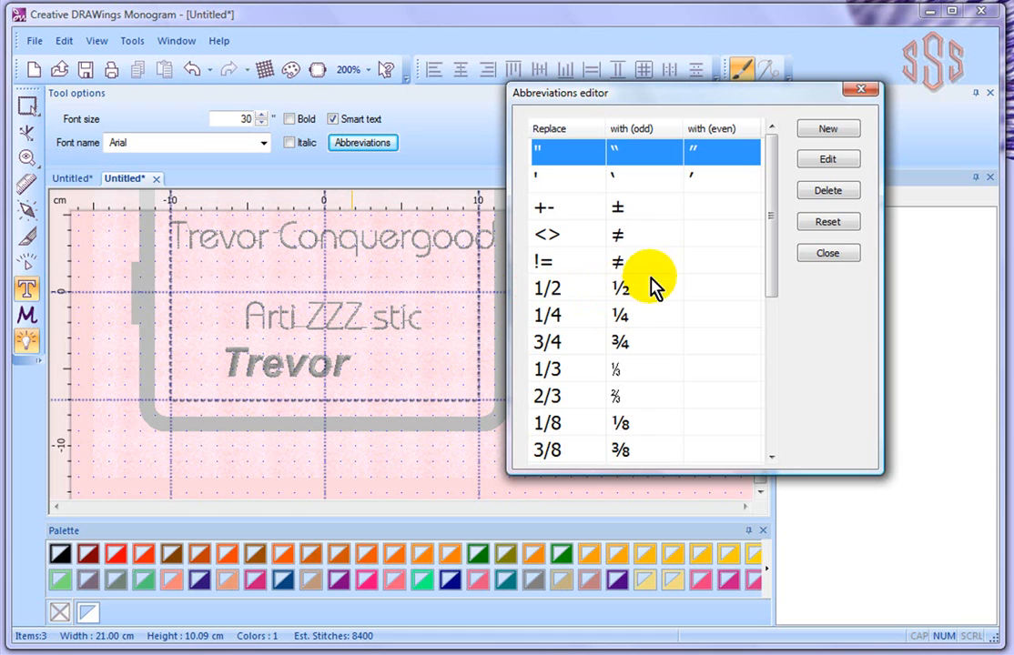
drag(771, 203, 792, 373)
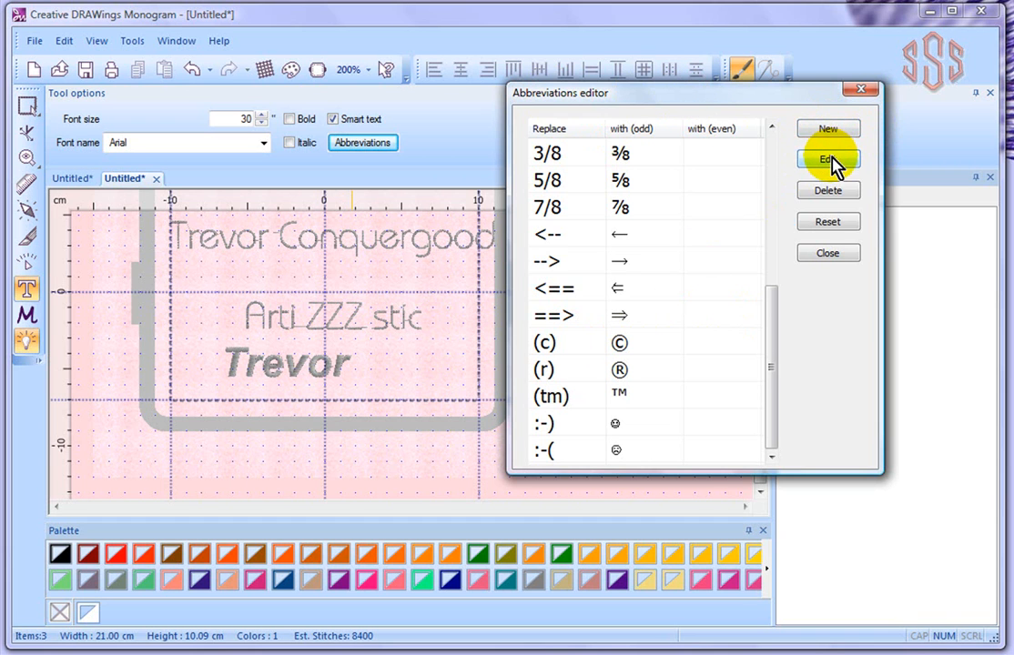
click(828, 255)
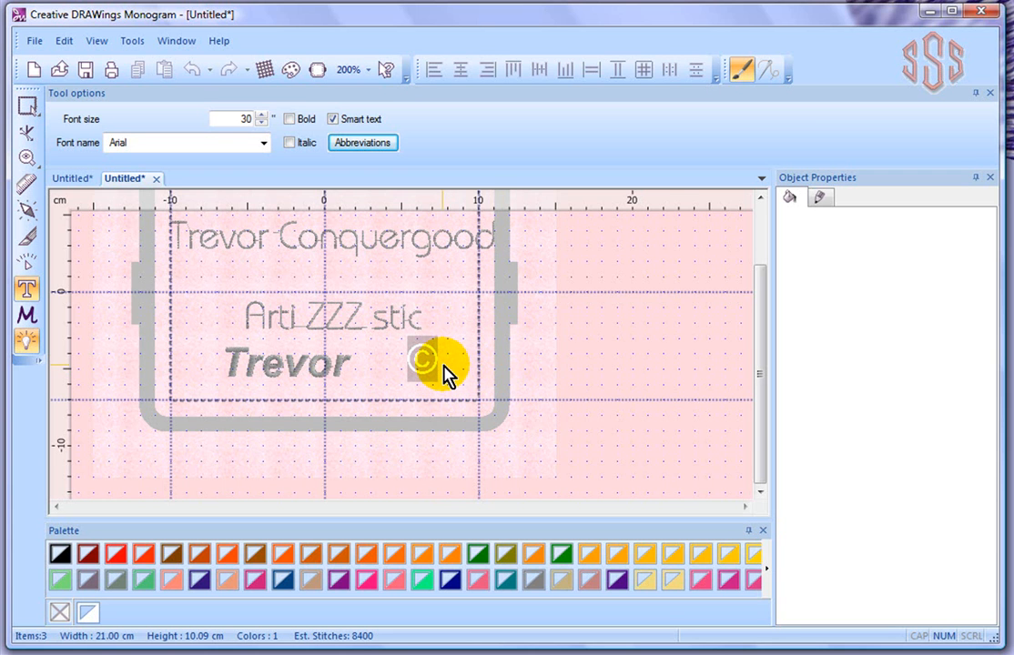
Step: Add a © symbol as a smart text object in Arial, size 30, to the right of the bold italic first name
scroll(443, 373, up, 1)
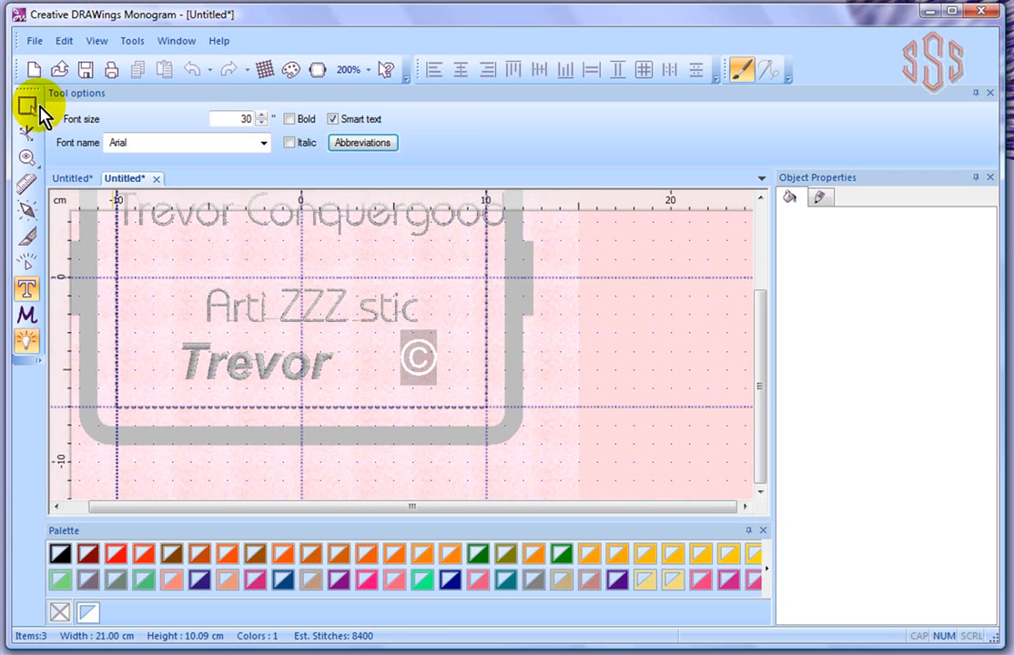
click(25, 105)
click(377, 378)
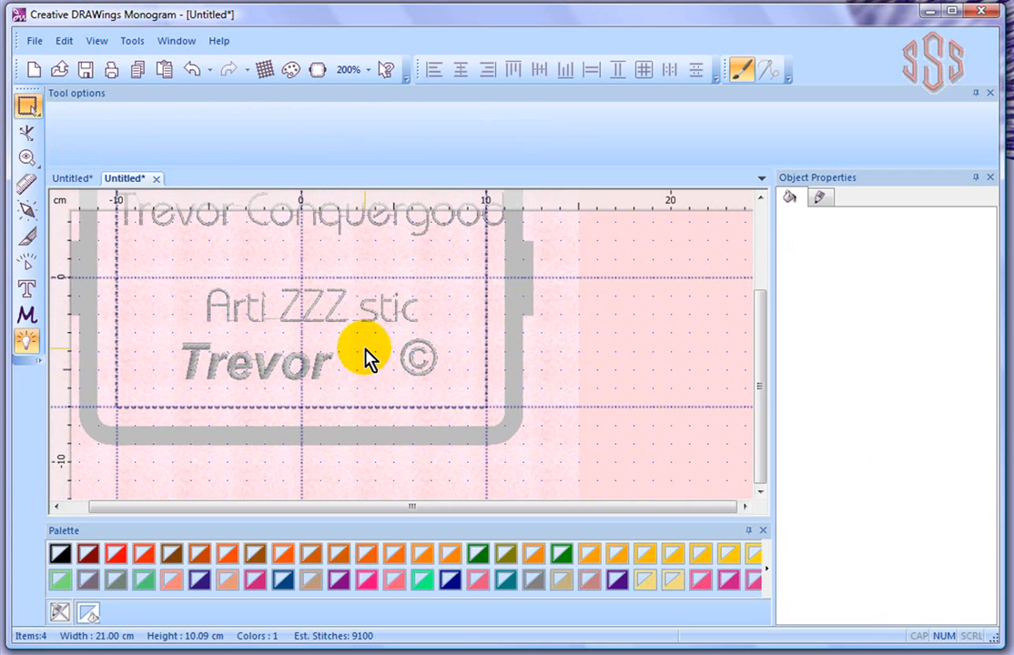
scroll(359, 367, up, 2)
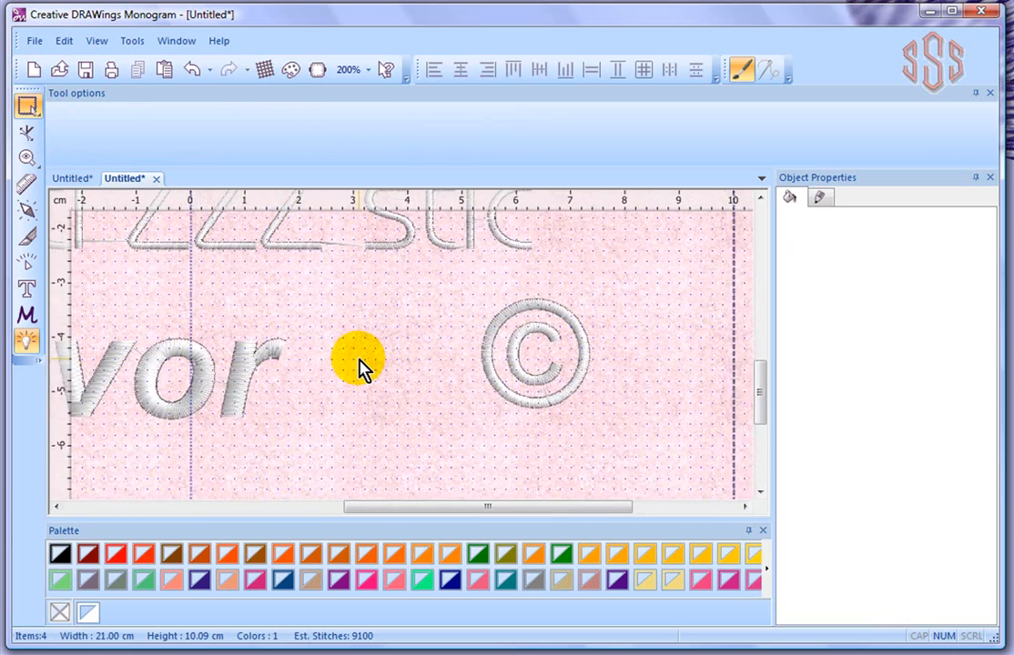
scroll(359, 366, down, 2)
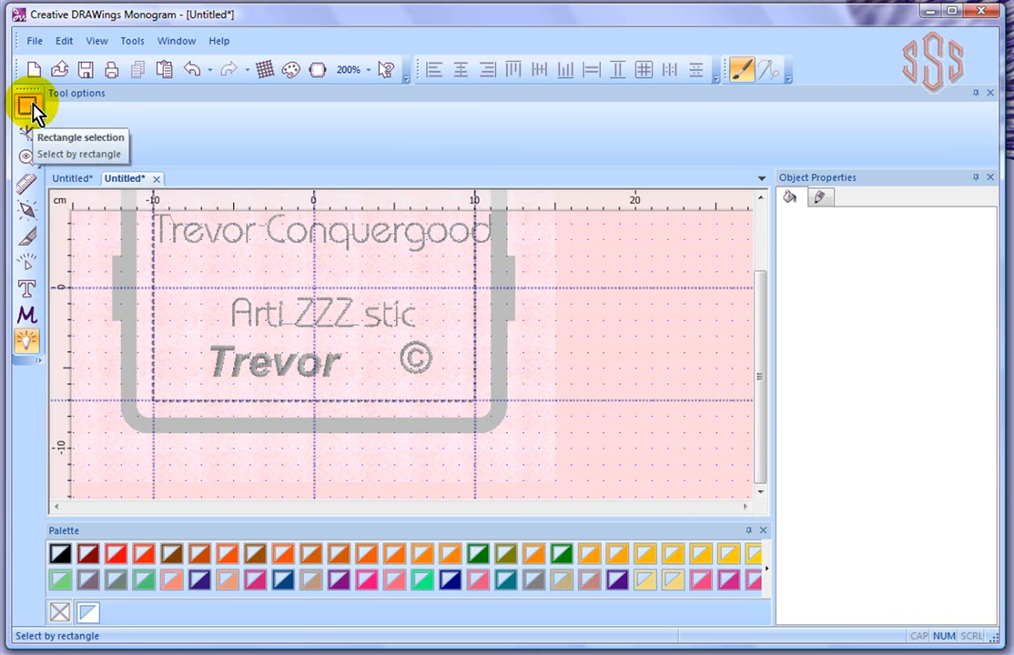
Step: Edit the nodes of the bold italic first name and shift its second letter leftward, closer to the first letter
click(240, 377)
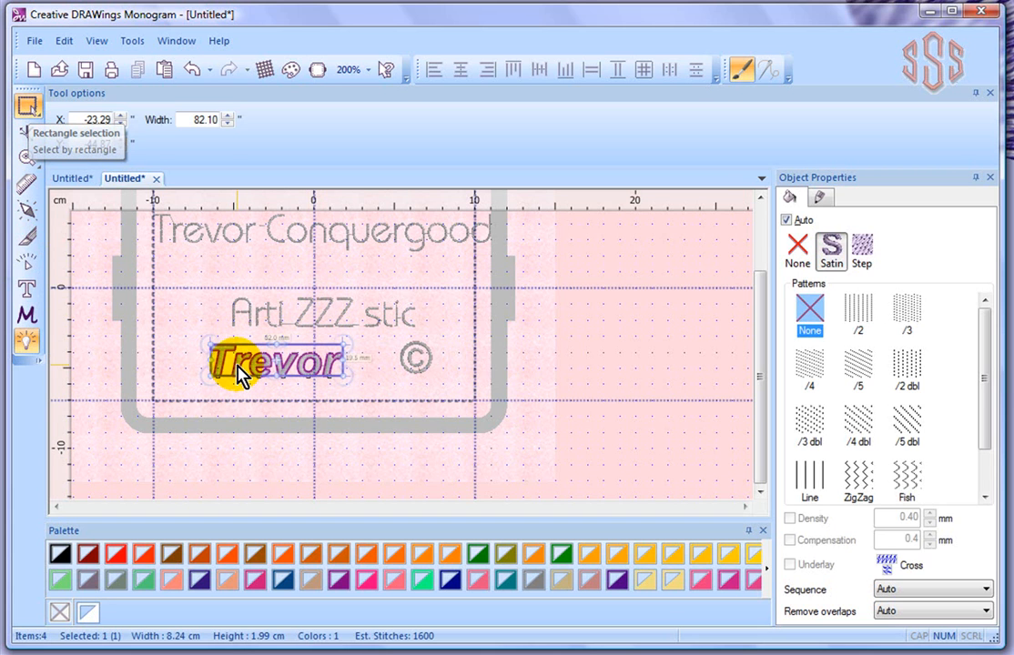
click(28, 137)
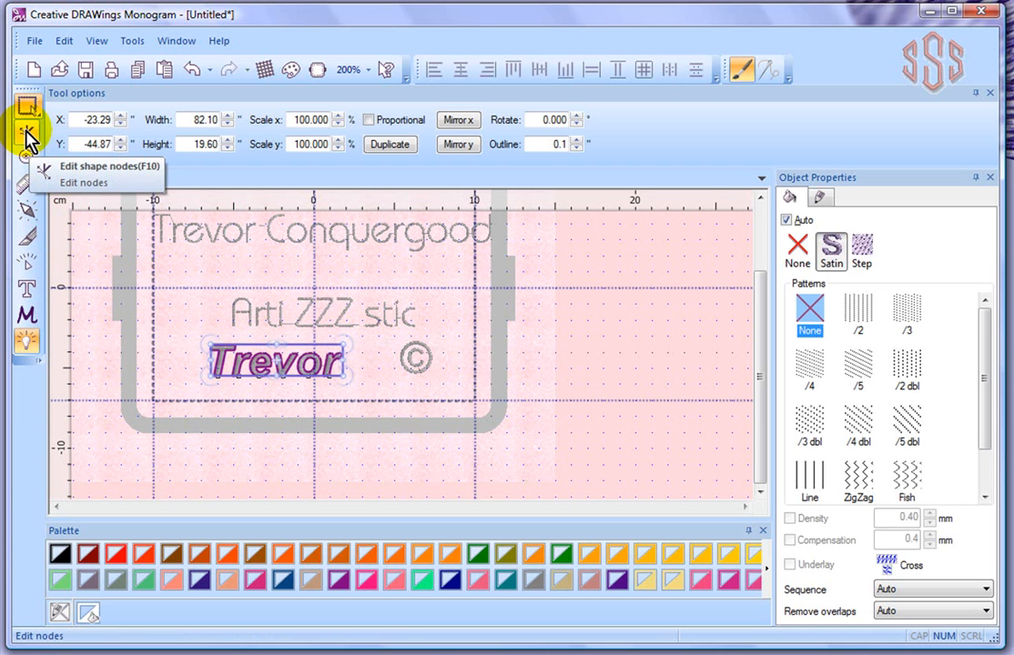
scroll(232, 396, up, 1)
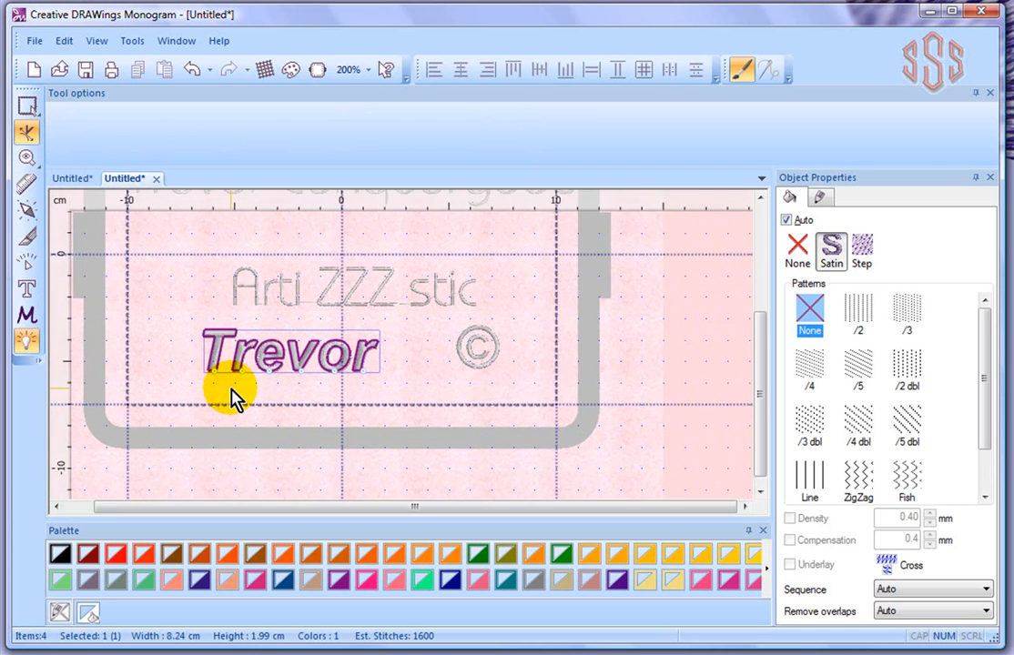
scroll(232, 397, up, 1)
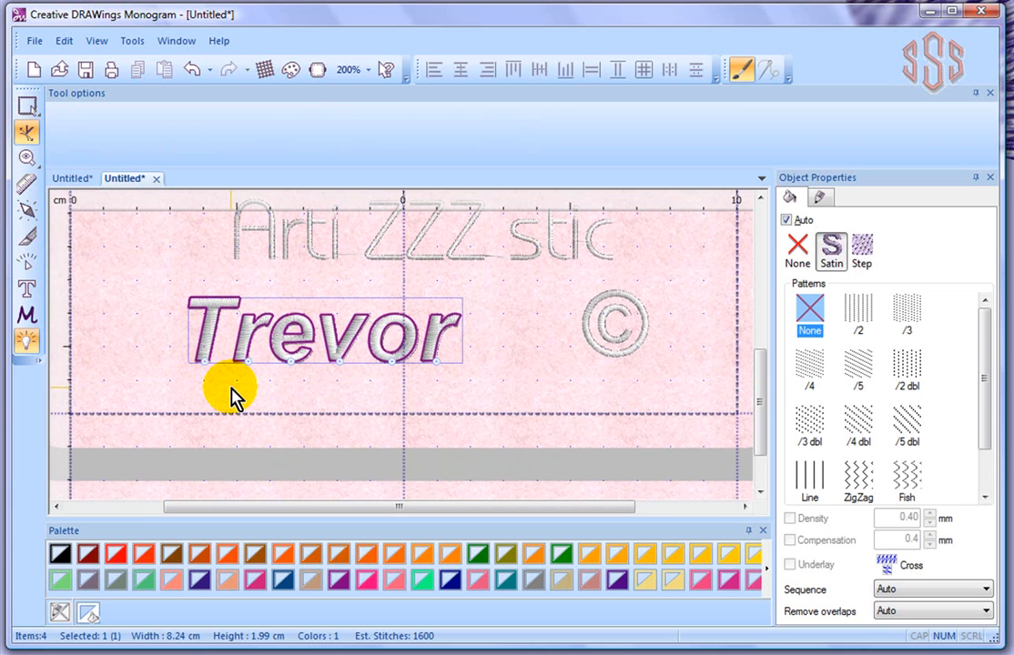
scroll(233, 397, up, 1)
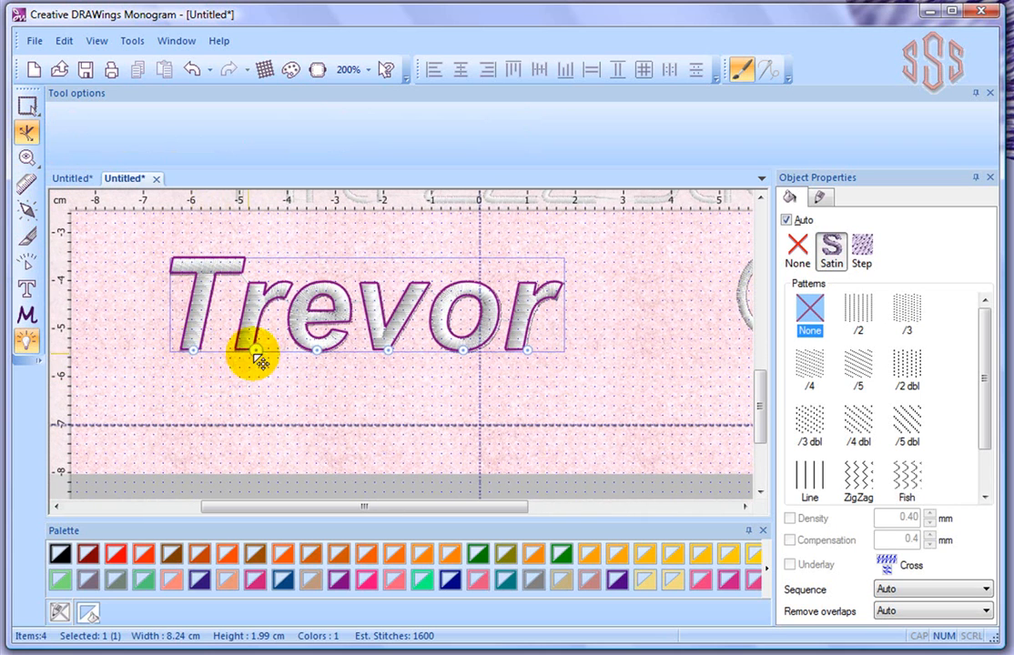
drag(258, 351, 245, 348)
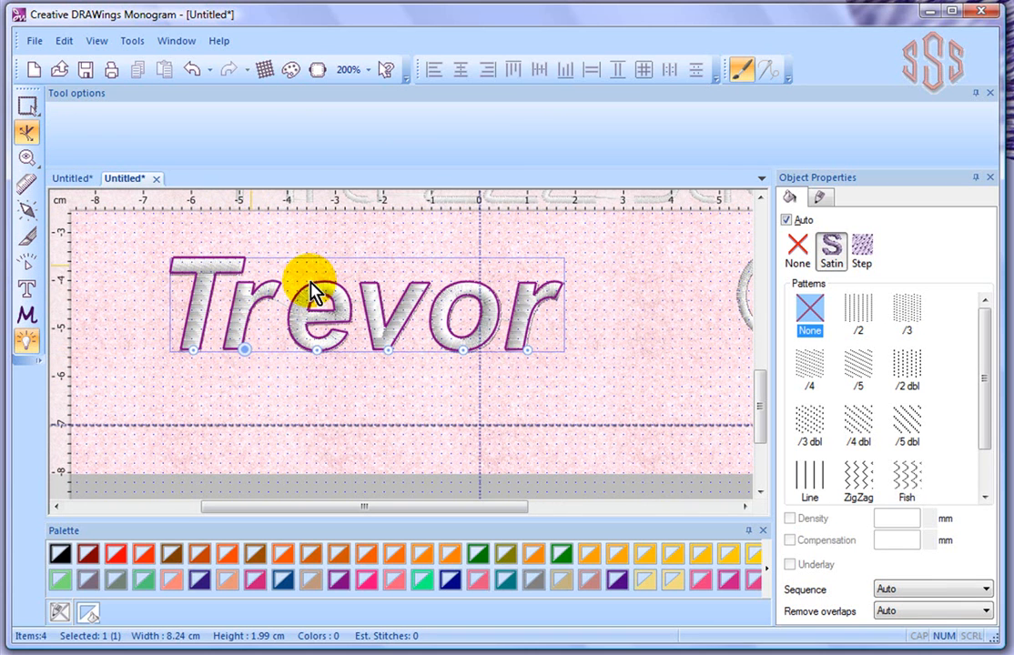
Step: Shift the third letter of the bold italic first name closer to the second, and the fifth letter slightly toward the fourth
mouse_move(321, 355)
mouse_down()
mouse_move(286, 363)
mouse_move(294, 369)
mouse_move(309, 353)
mouse_up()
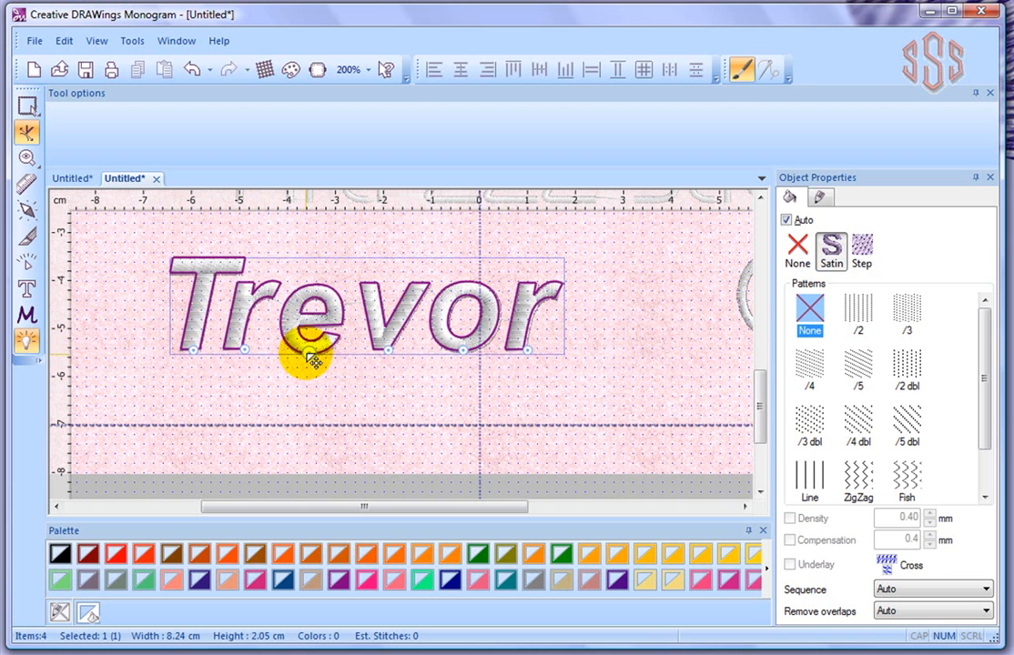
drag(311, 358, 303, 351)
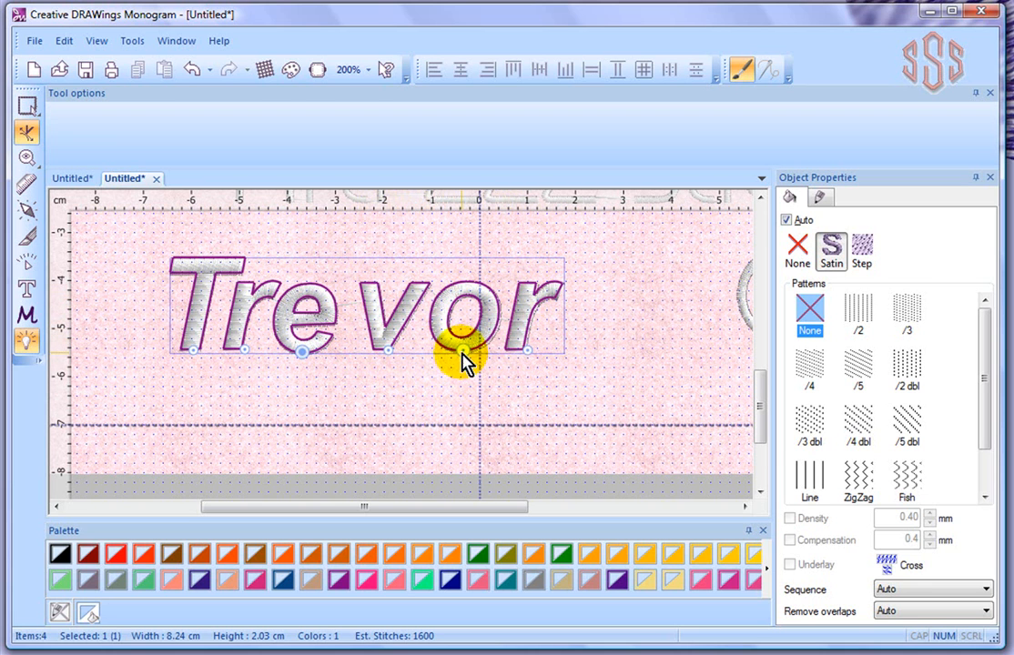
drag(466, 357, 460, 357)
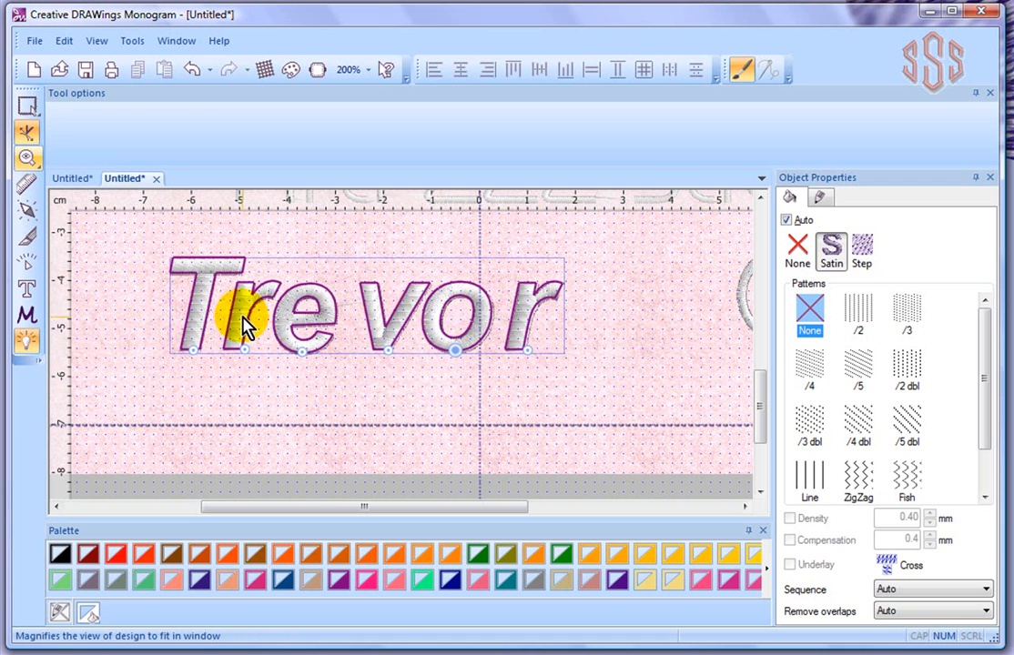
Step: Break the bold italic first name apart into separate letters and check that the letters can be selected individually
click(26, 106)
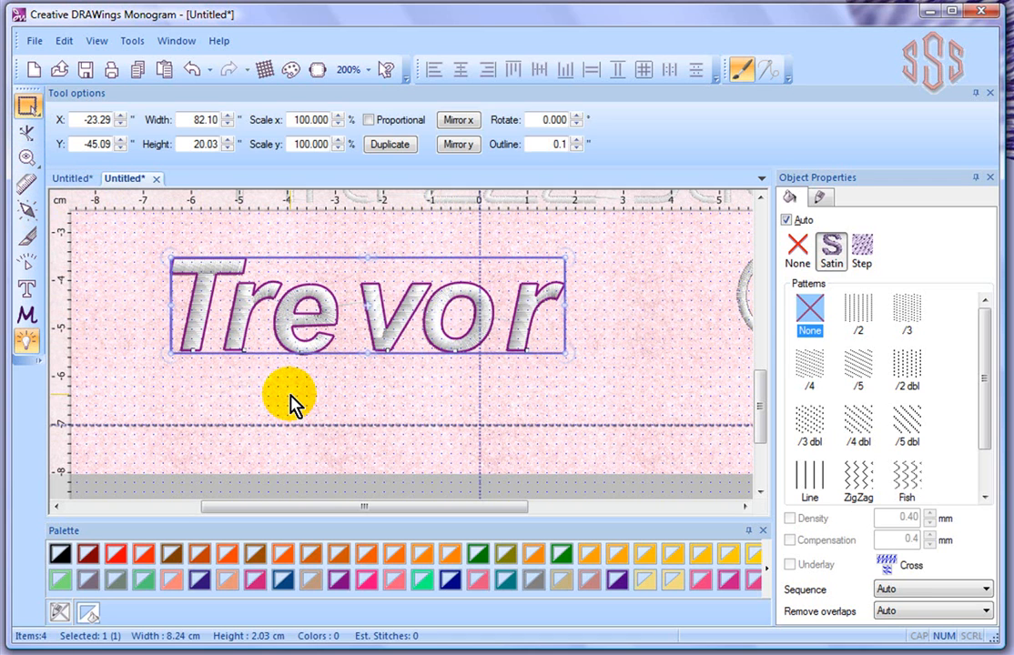
click(290, 404)
click(282, 321)
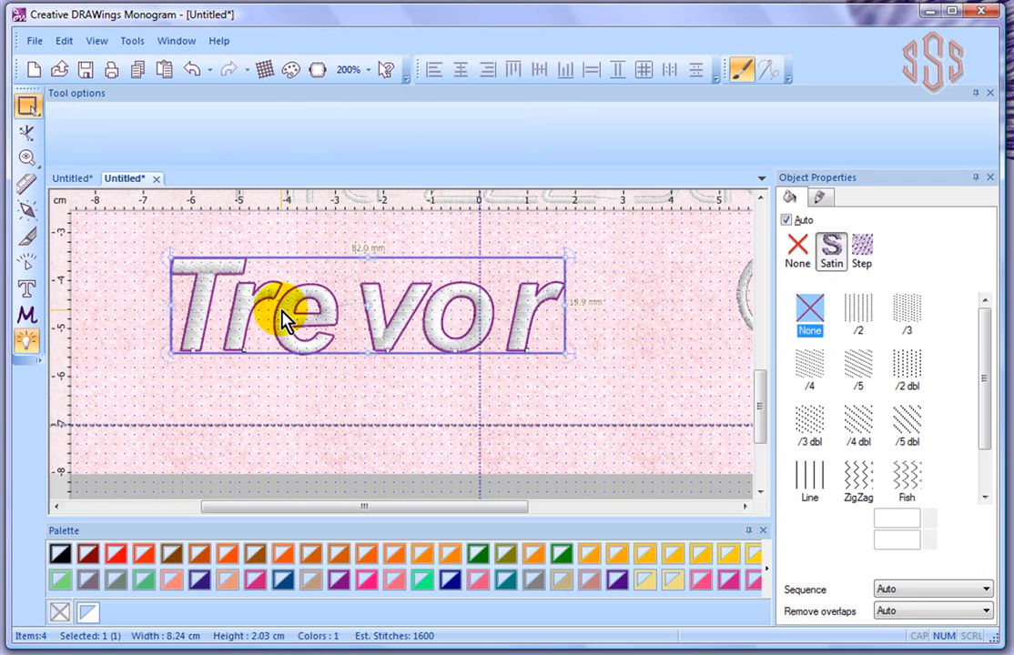
right_click(329, 310)
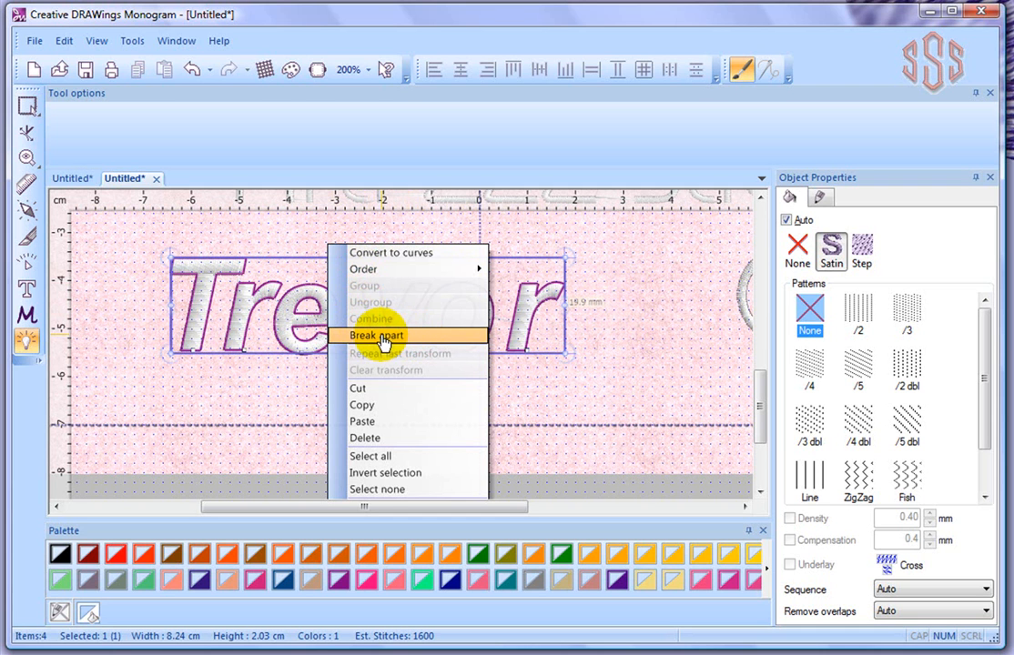
click(383, 339)
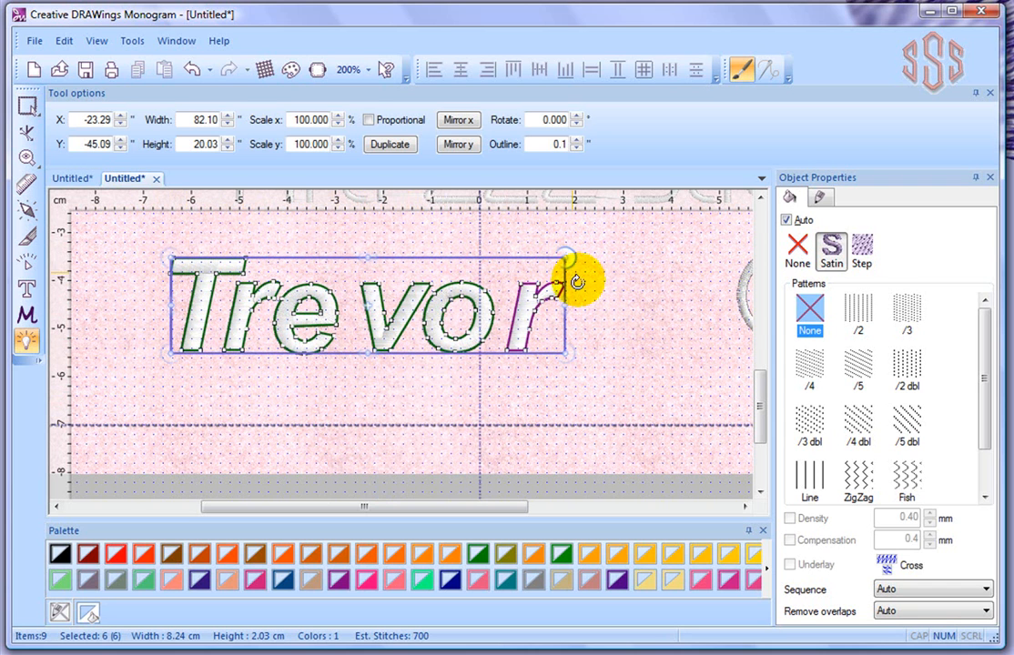
click(94, 273)
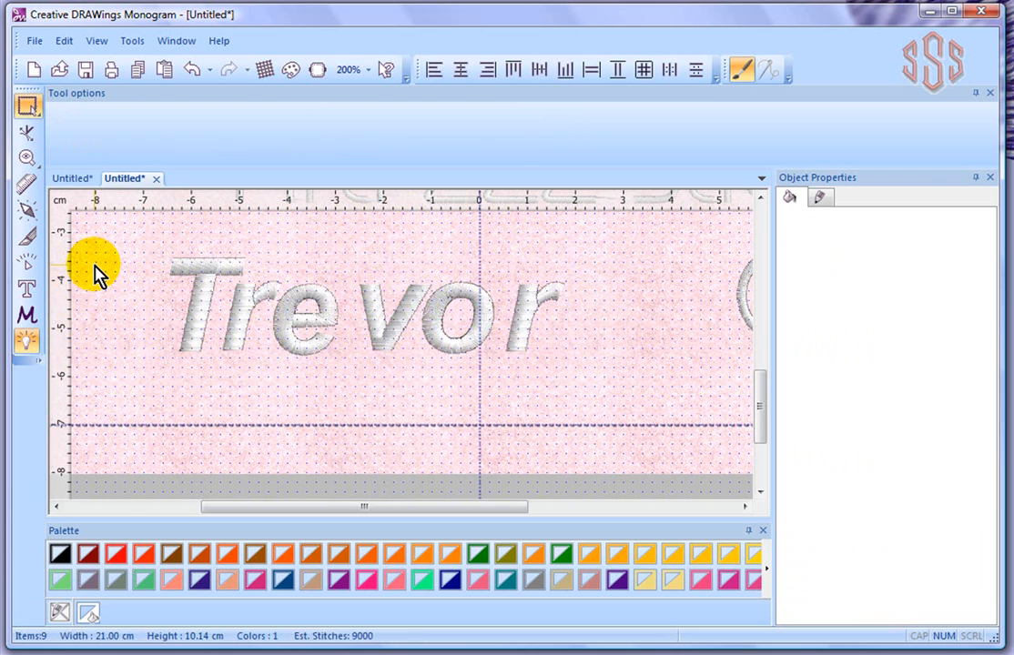
click(195, 333)
click(285, 335)
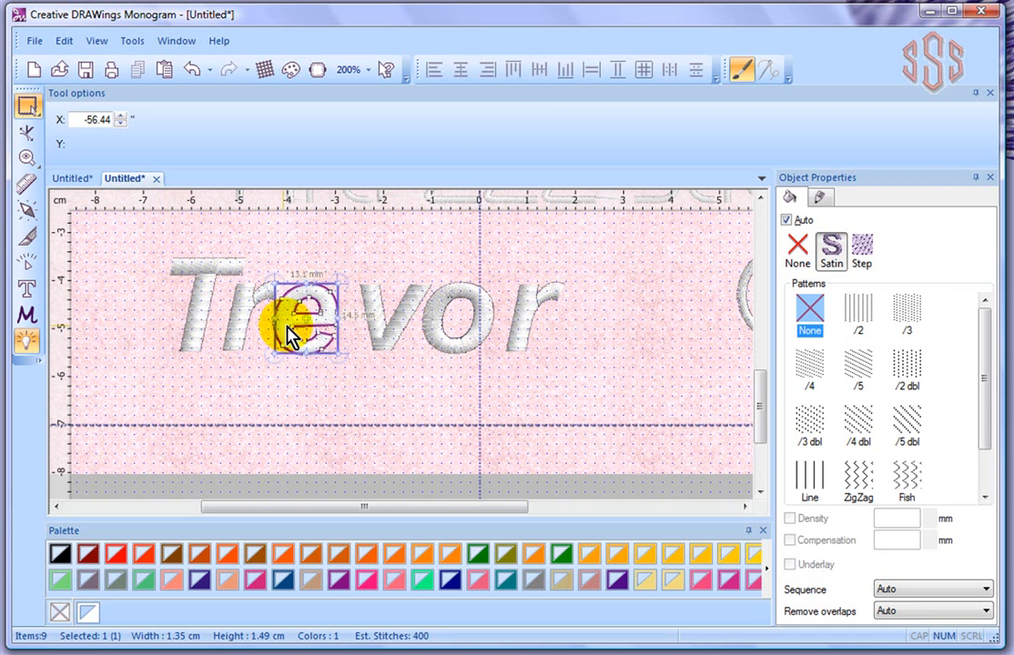
click(391, 337)
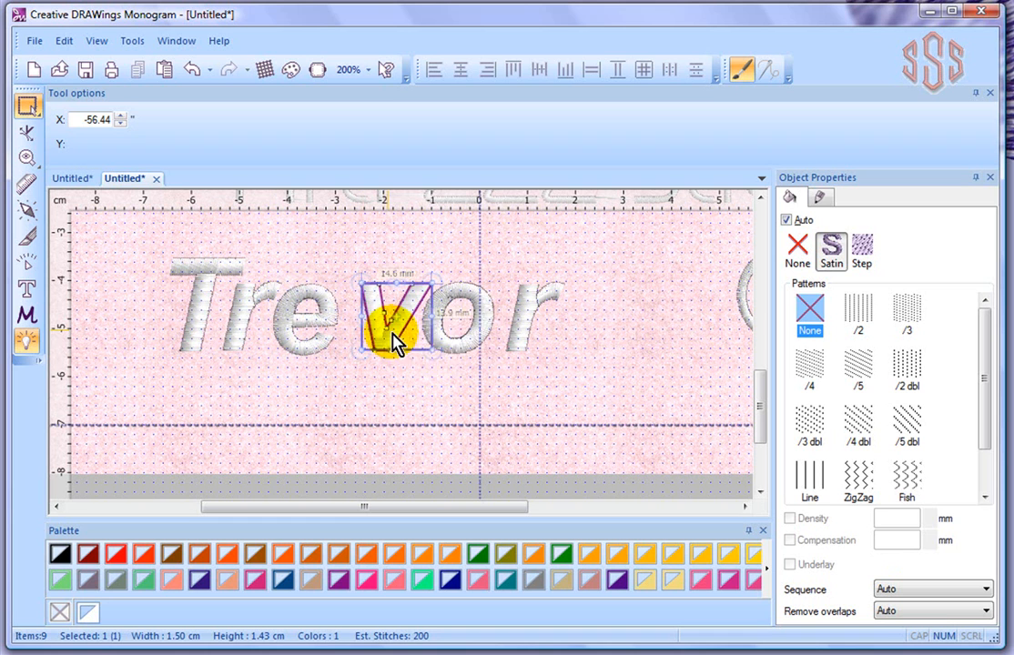
click(487, 324)
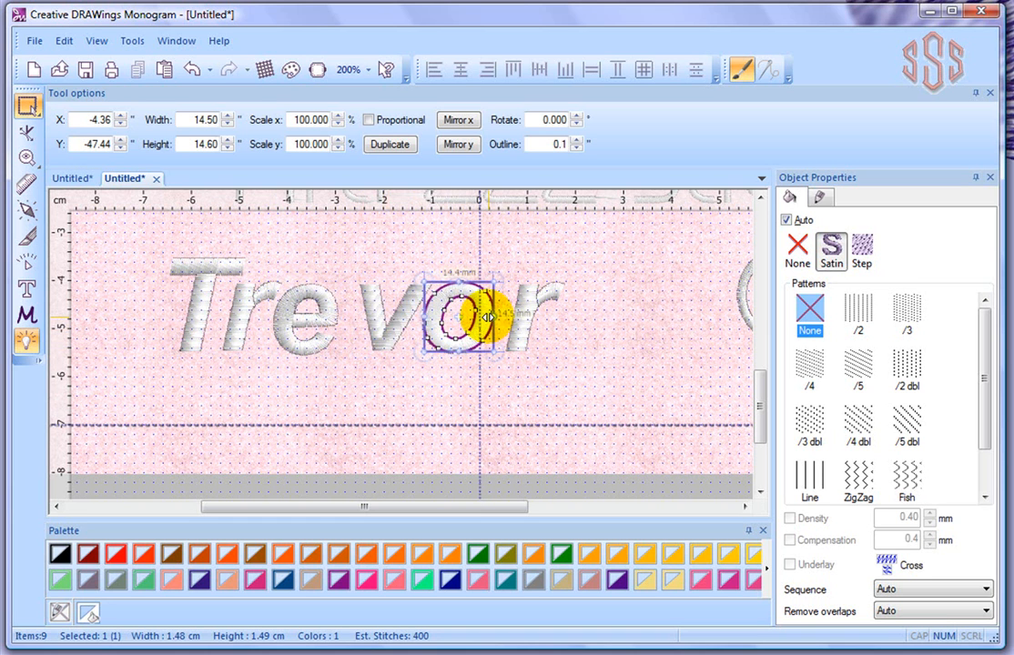
Step: Reshape the separated letter e by moving the nodes at its lower opening, the outer end of its crossbar and its upper-right curve
click(293, 355)
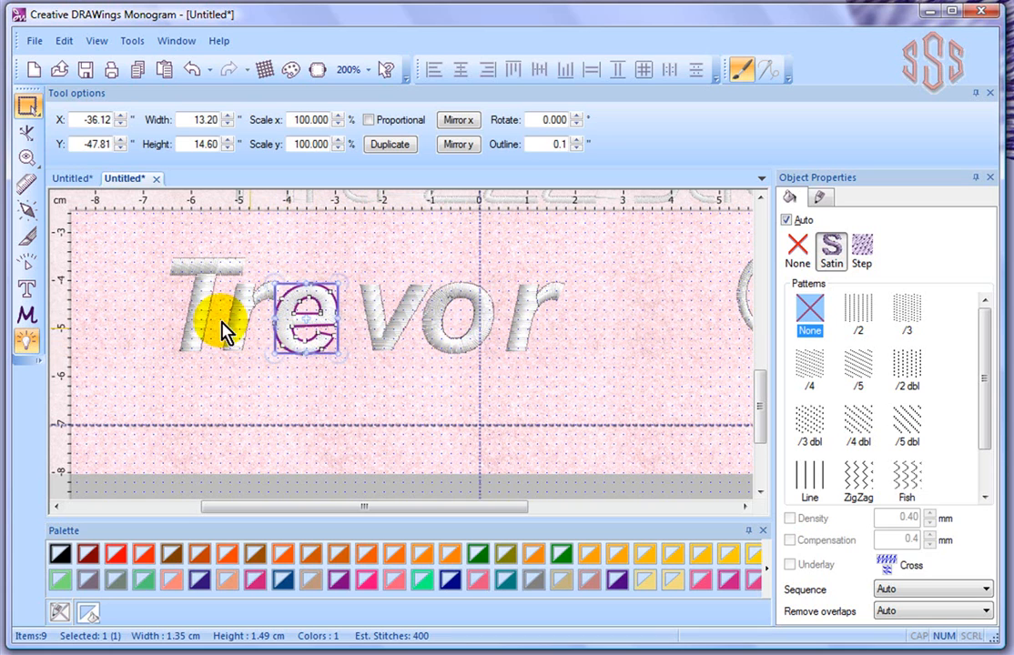
click(28, 134)
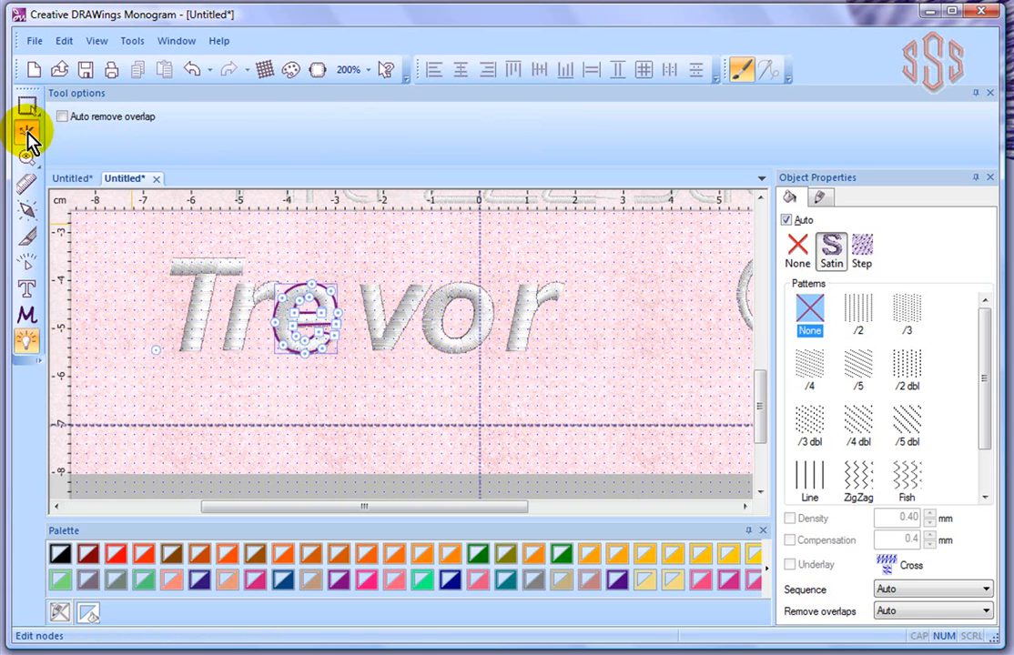
scroll(300, 340, up, 2)
scroll(307, 346, up, 2)
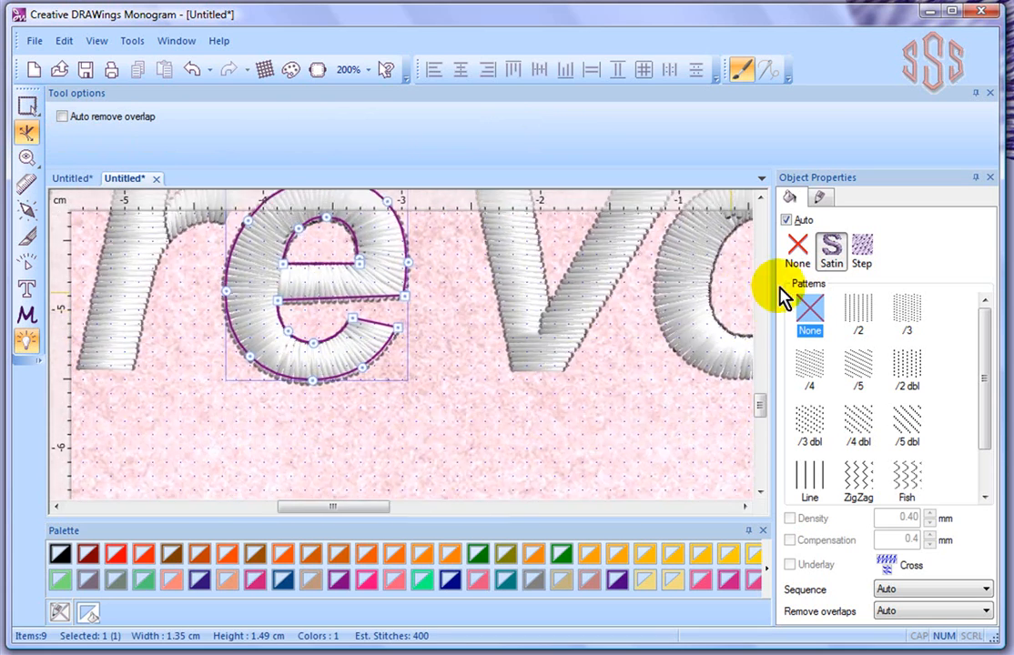
click(760, 196)
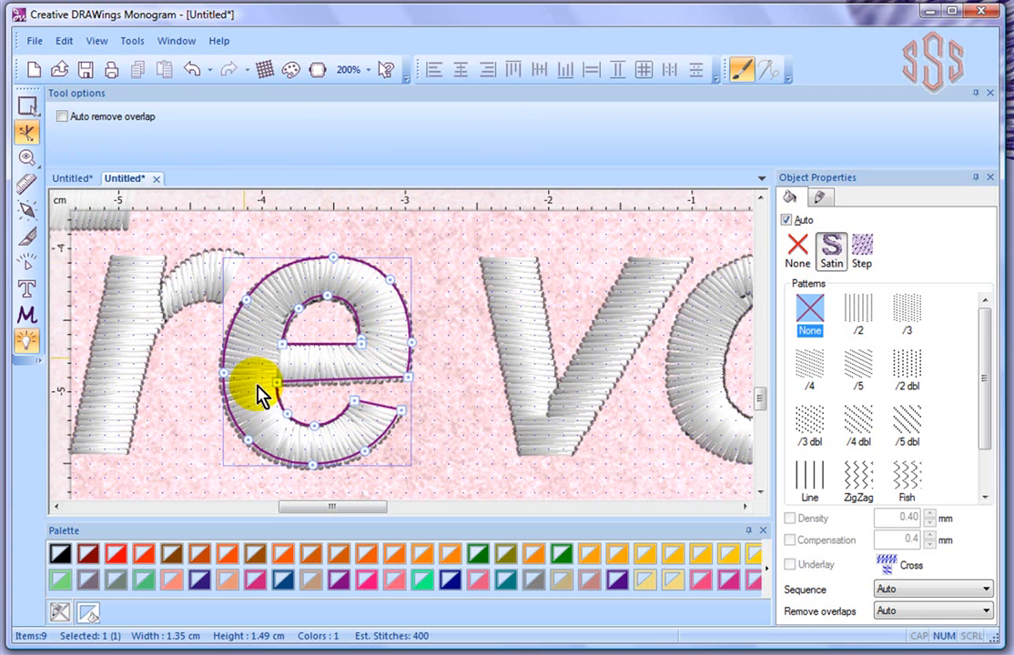
scroll(335, 396, up, 2)
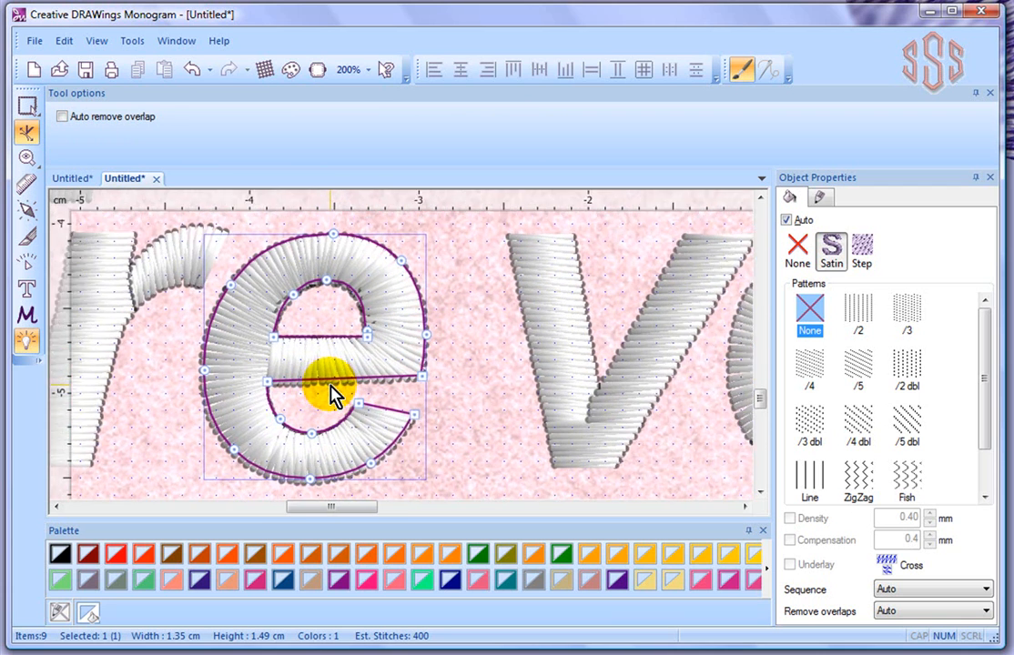
drag(433, 422, 442, 406)
drag(367, 412, 352, 418)
drag(443, 411, 437, 419)
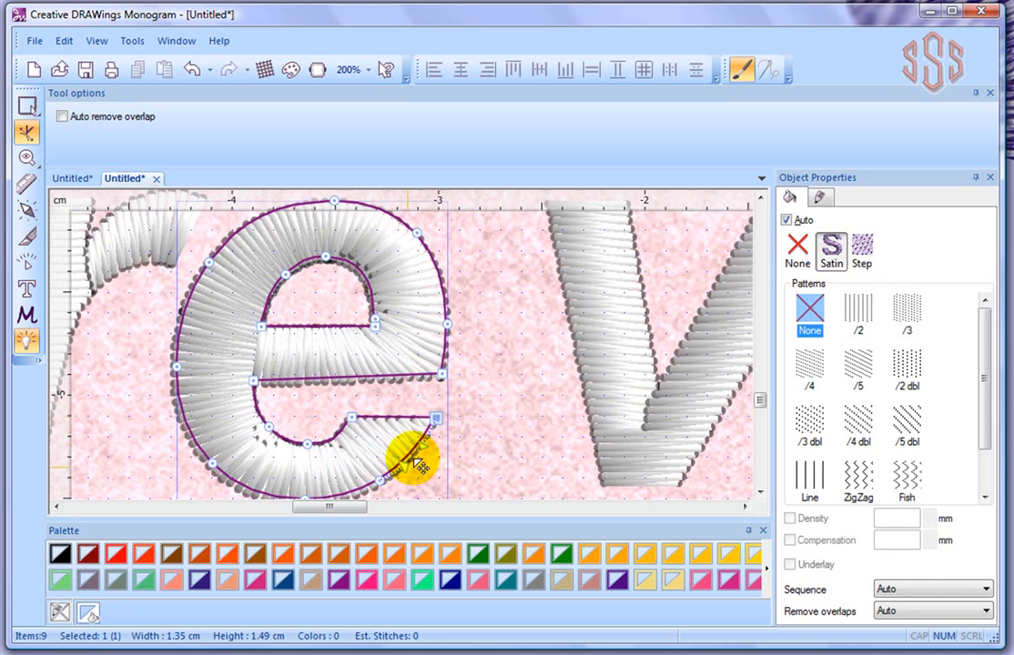
drag(443, 375, 453, 387)
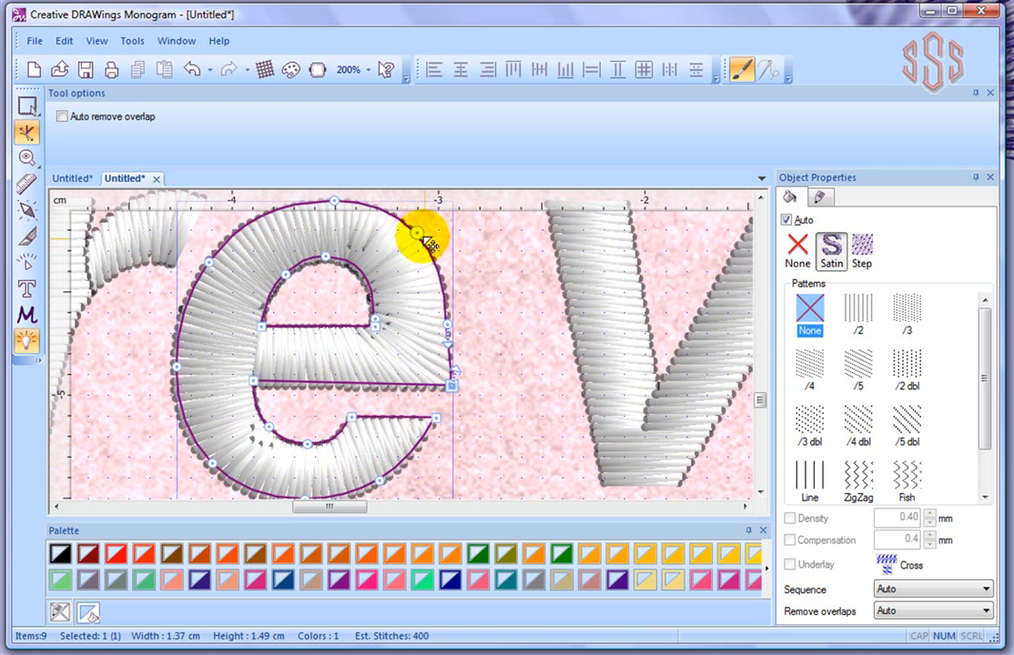
drag(418, 234, 439, 220)
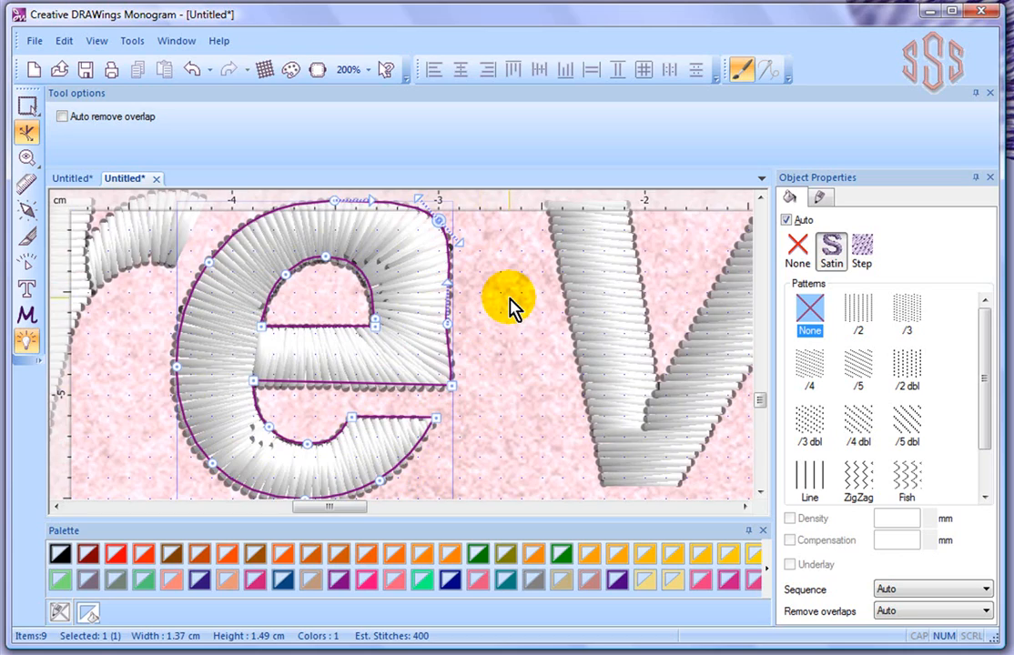
Step: Move the separated capital T down and to the left of the other letters, to about X -59.63, Y -51.38
scroll(513, 306, down, 5)
scroll(311, 352, down, 1)
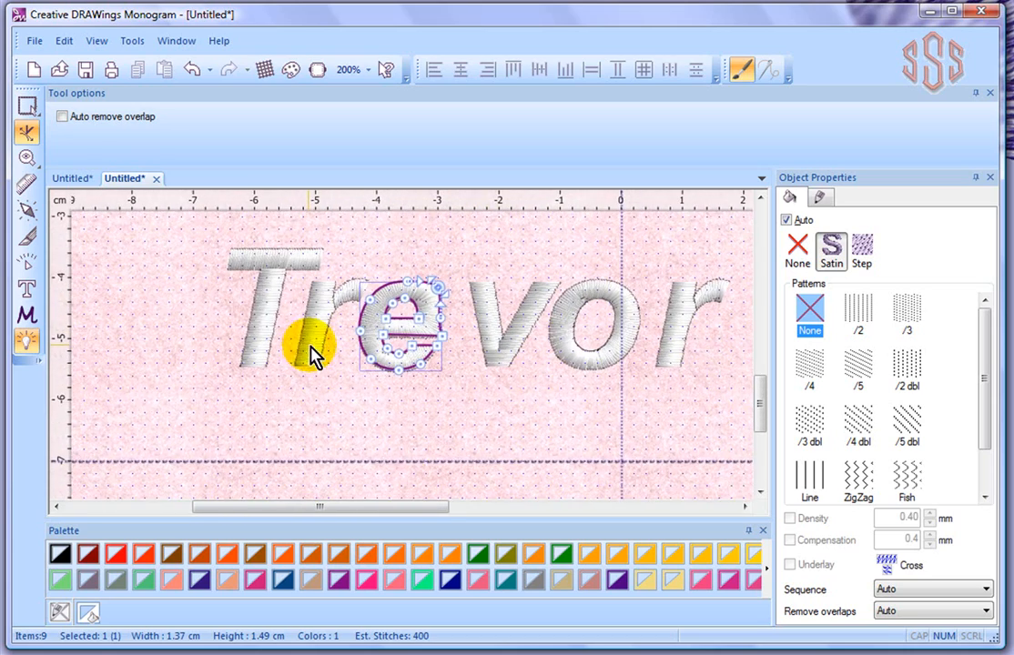
click(29, 108)
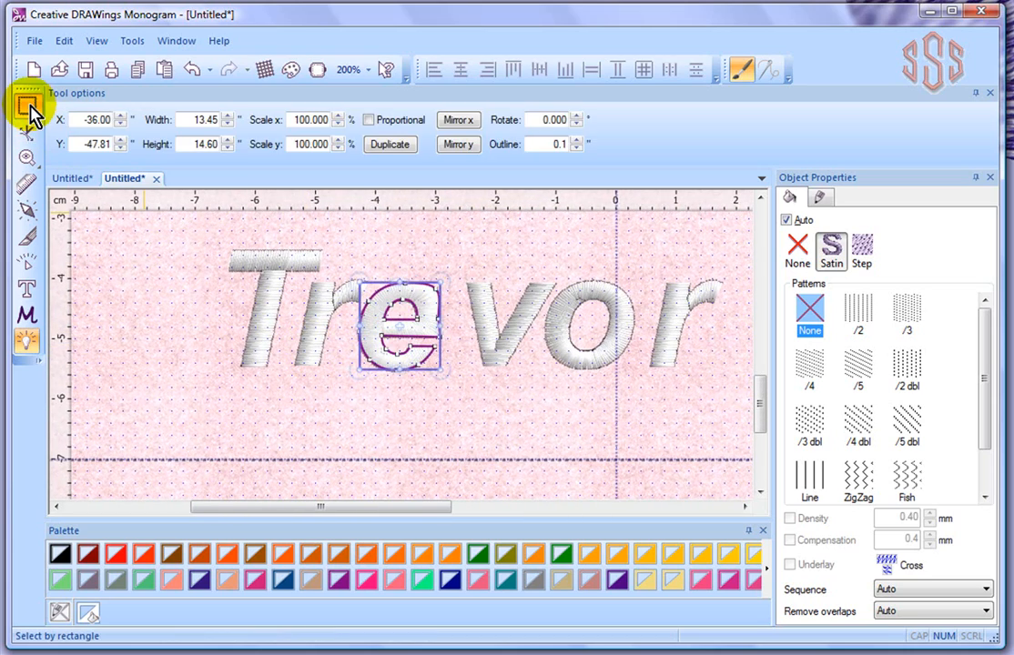
click(271, 308)
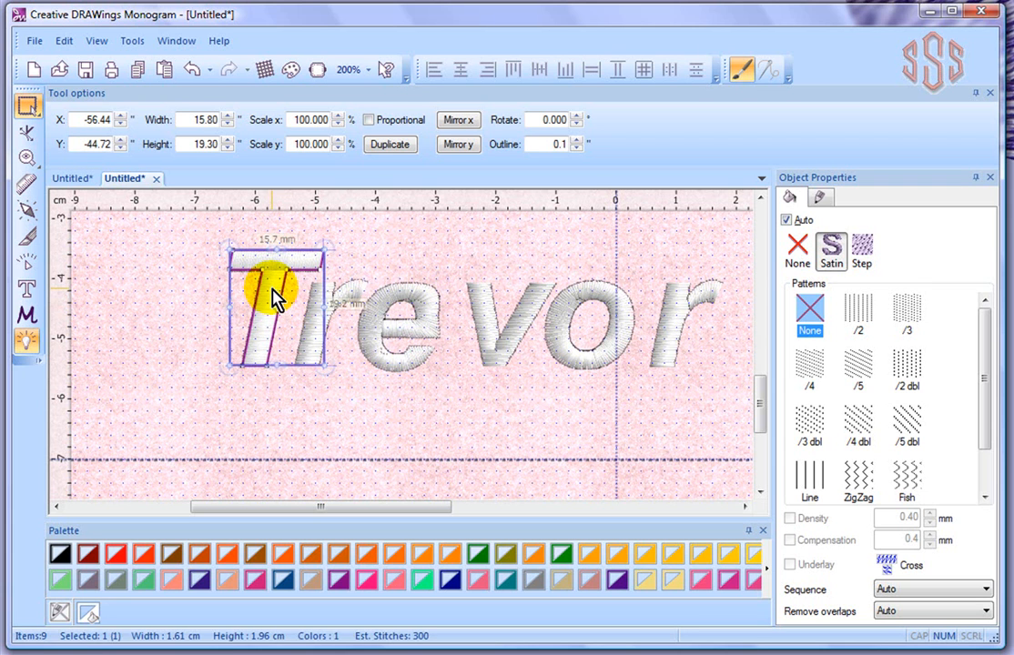
drag(271, 289, 249, 330)
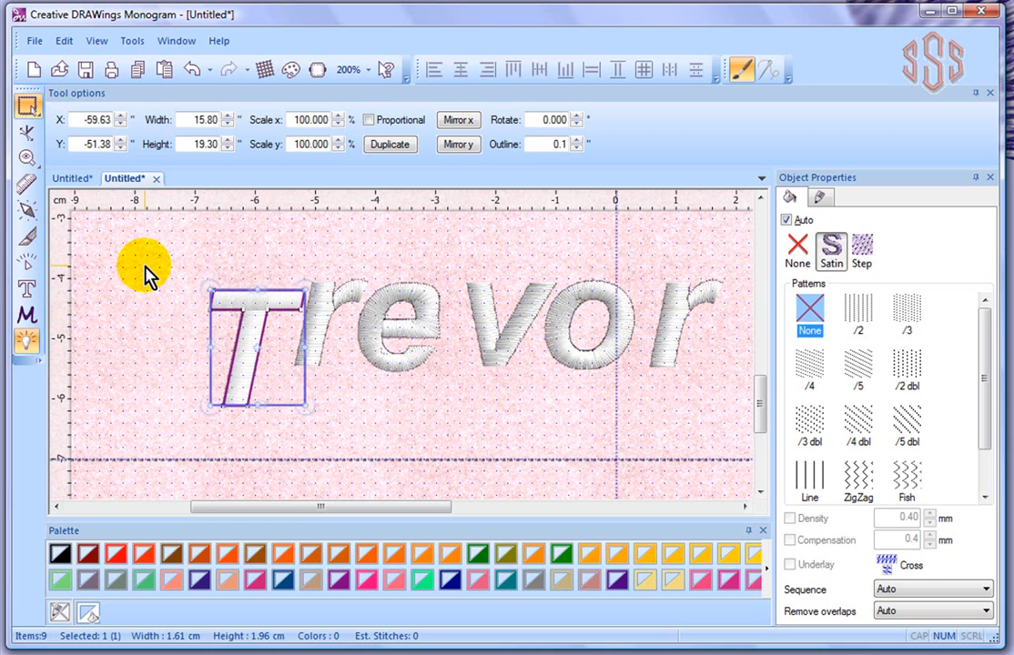
click(146, 273)
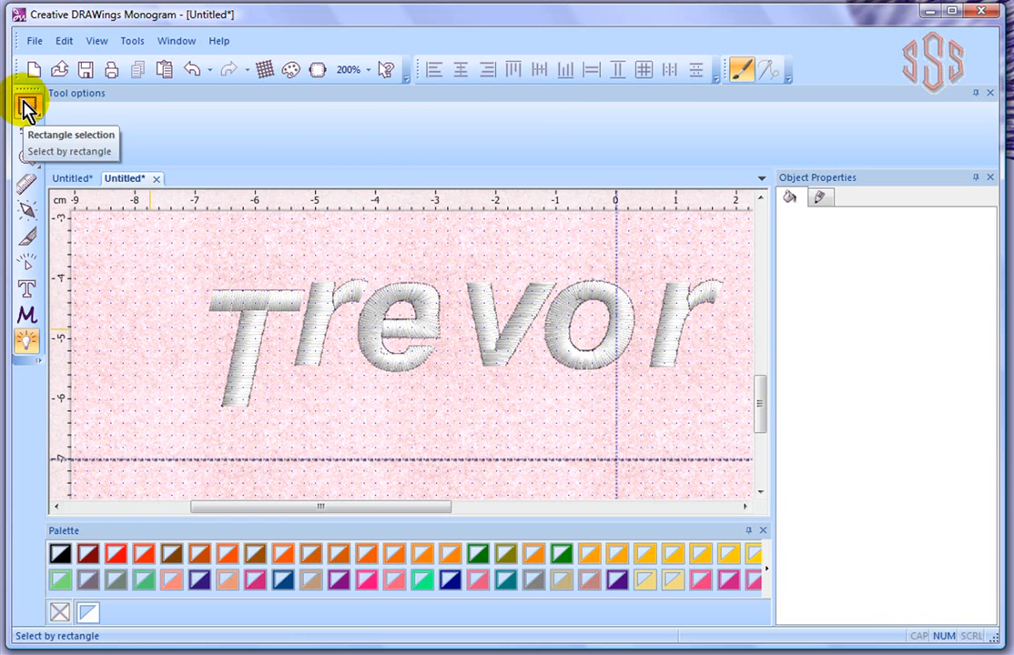
Step: Extend the "Arti ZZZ stic" text object to read "Arti ZZZ stic Monogram" and deselect it
click(27, 298)
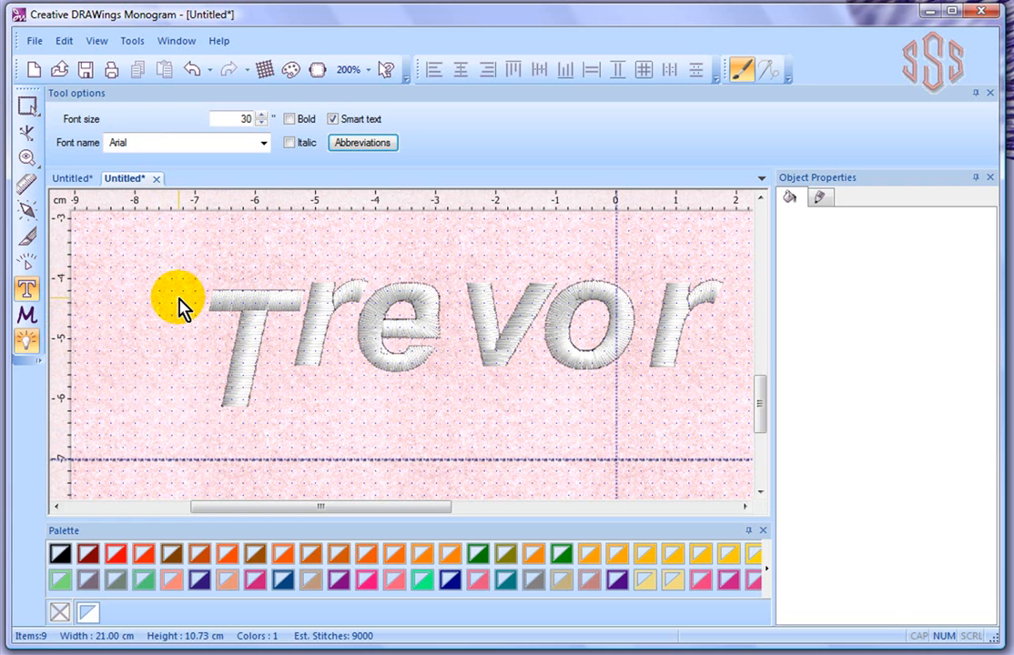
scroll(179, 308, down, 3)
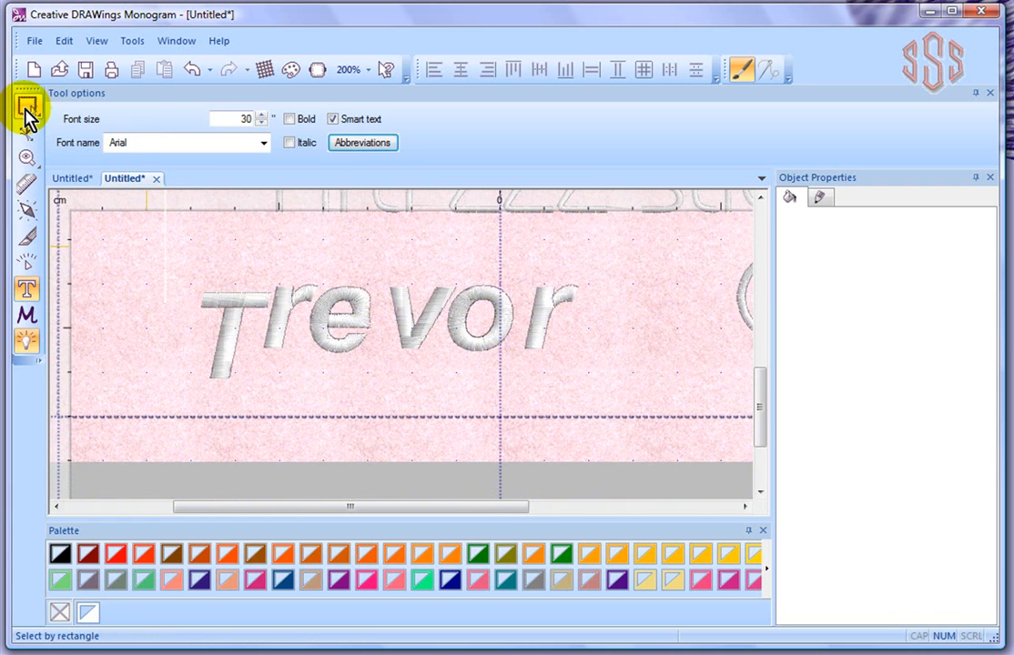
click(28, 107)
scroll(406, 282, down, 3)
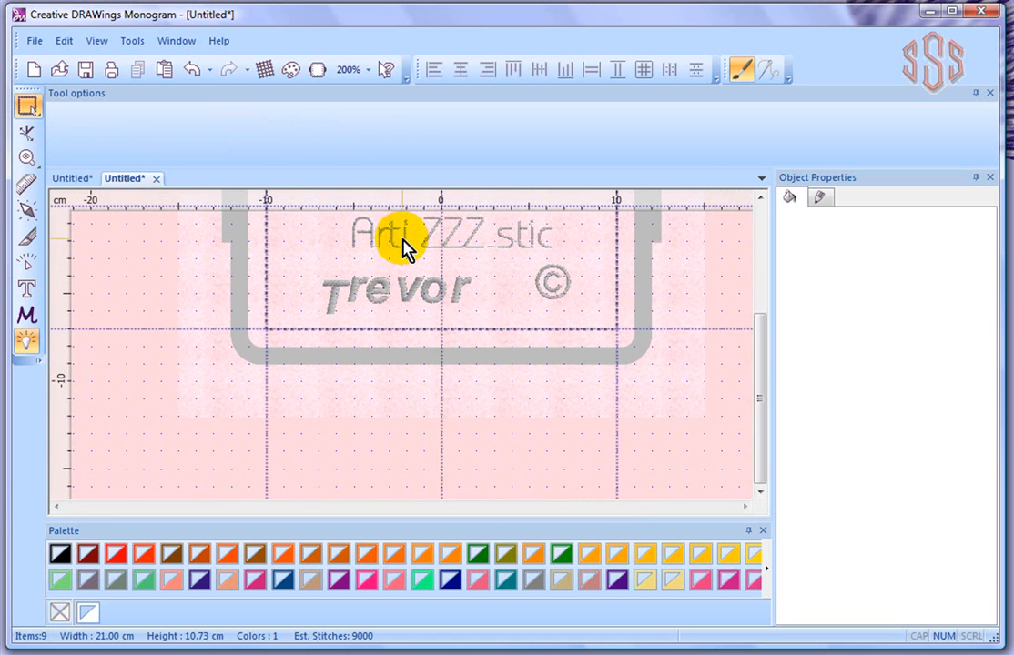
click(405, 244)
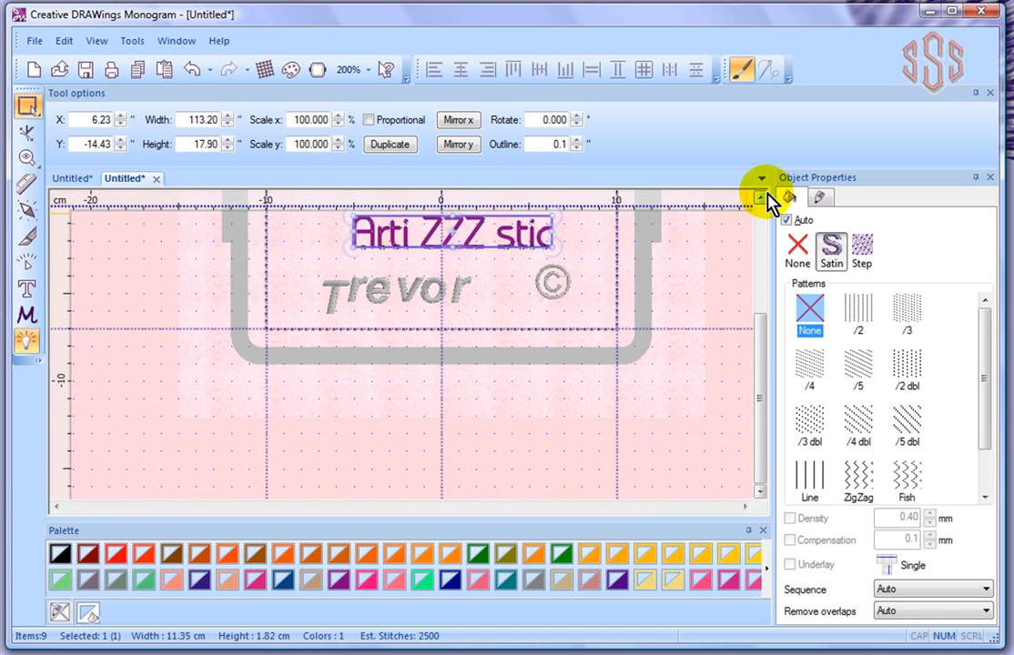
click(760, 198)
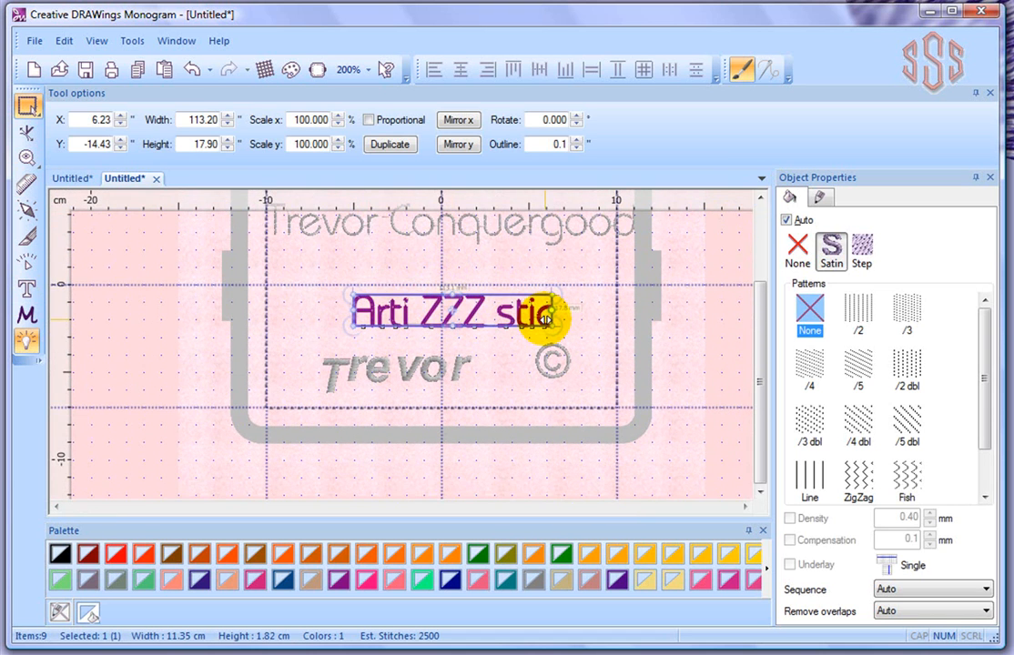
scroll(419, 314, up, 3)
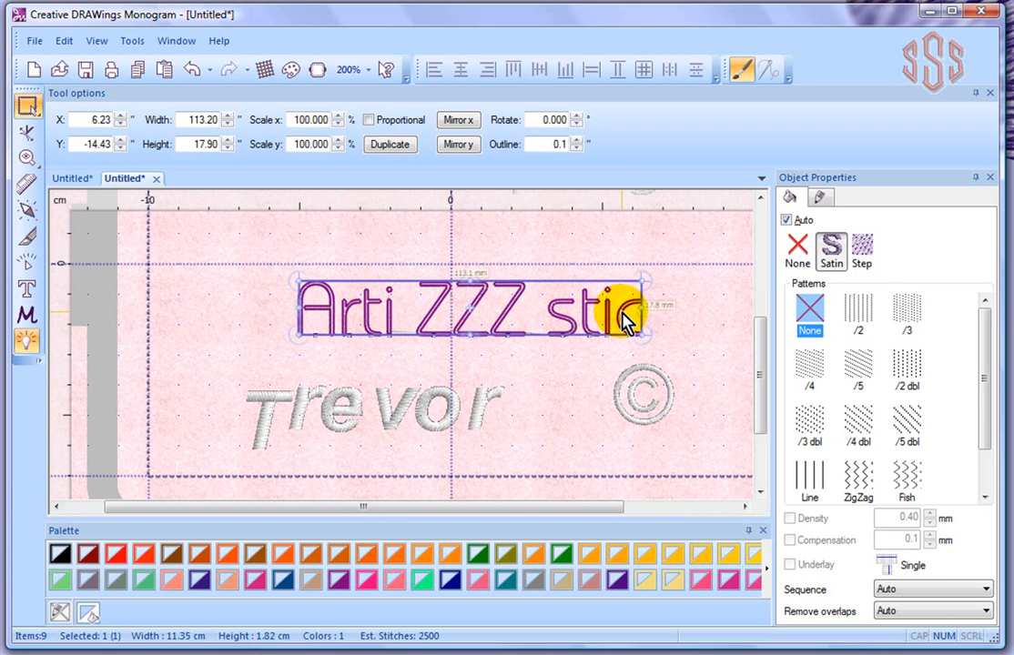
click(27, 291)
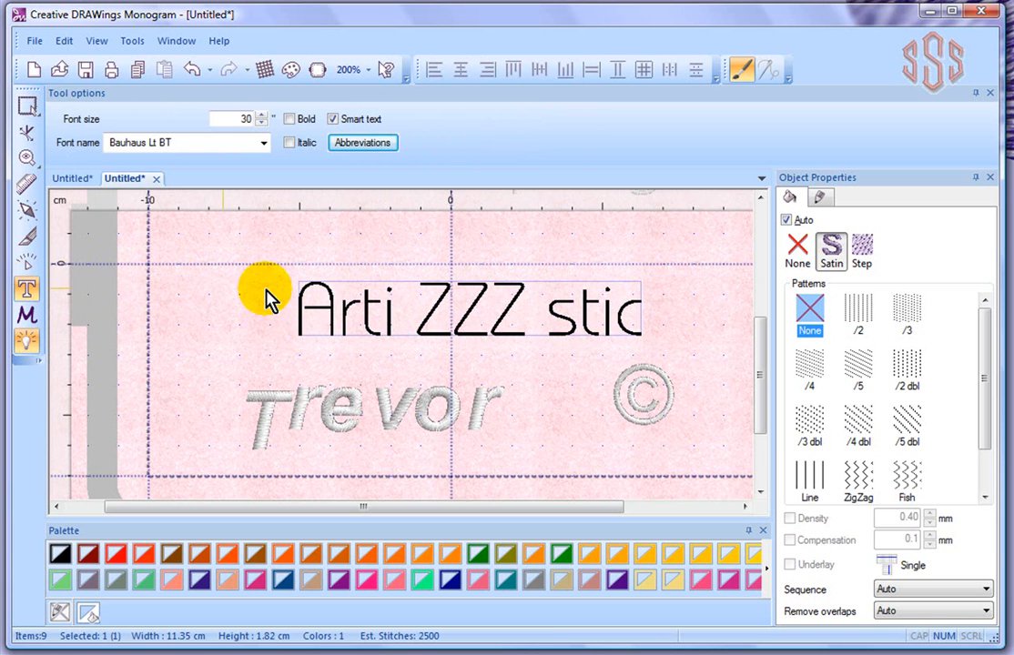
double_click(619, 326)
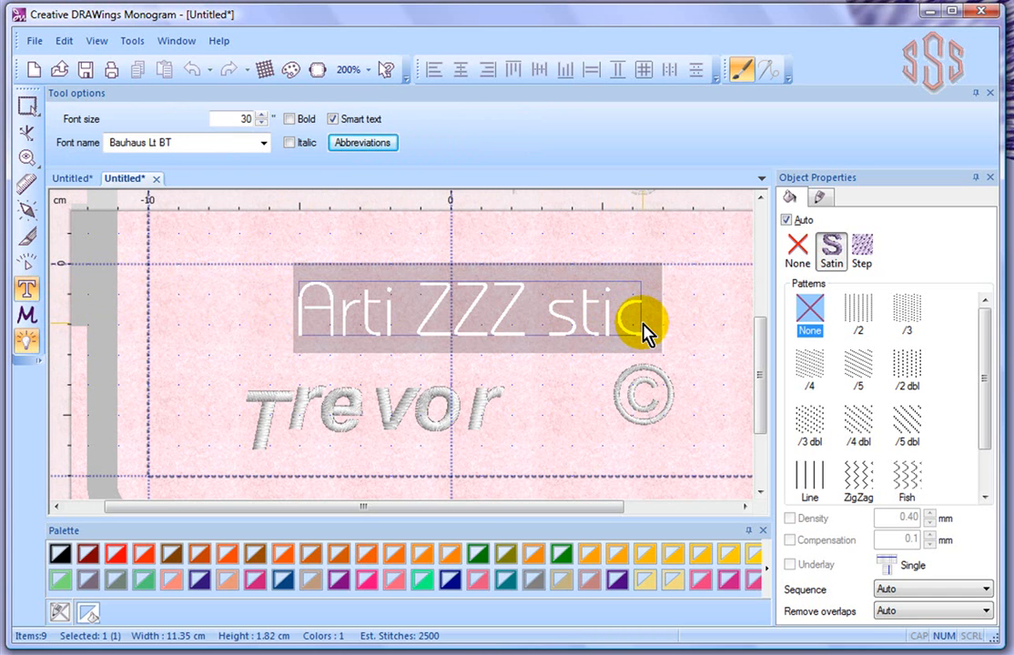
text(Monog)
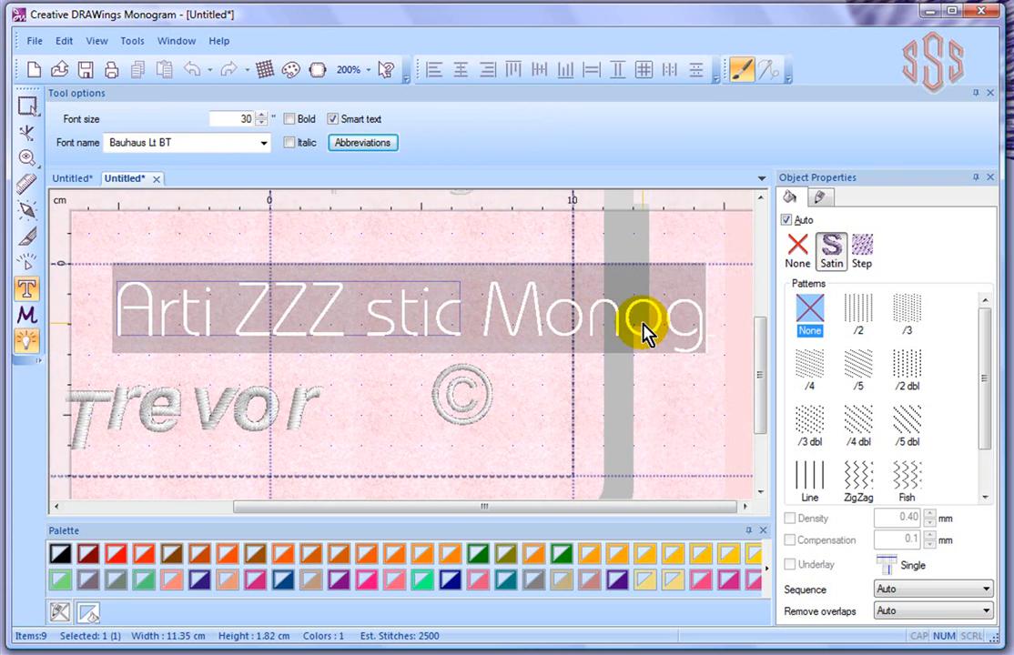
text(ram)
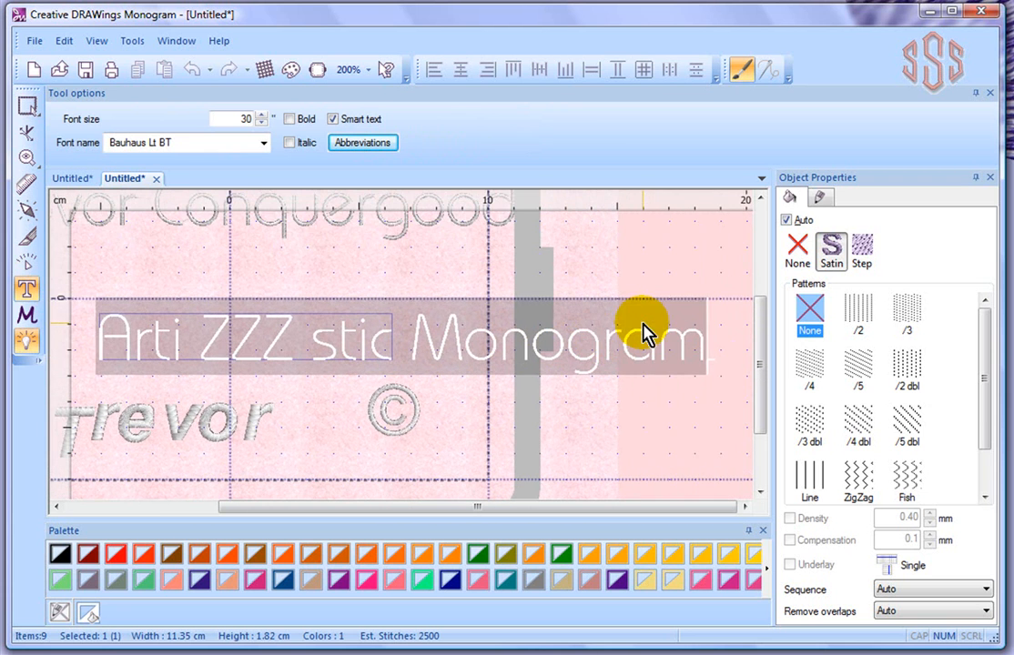
click(28, 107)
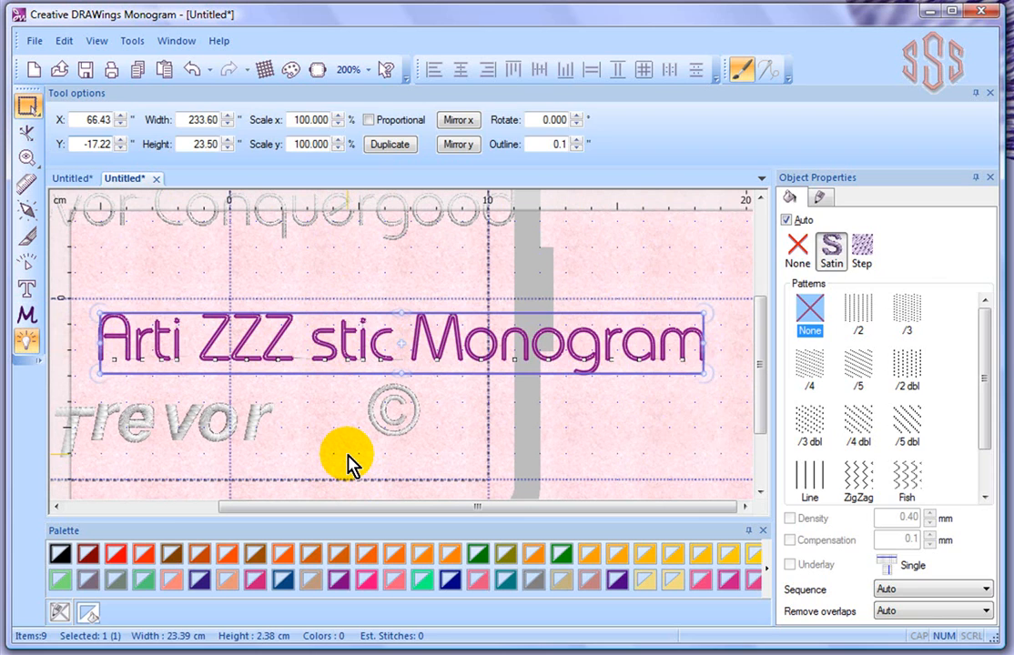
click(350, 464)
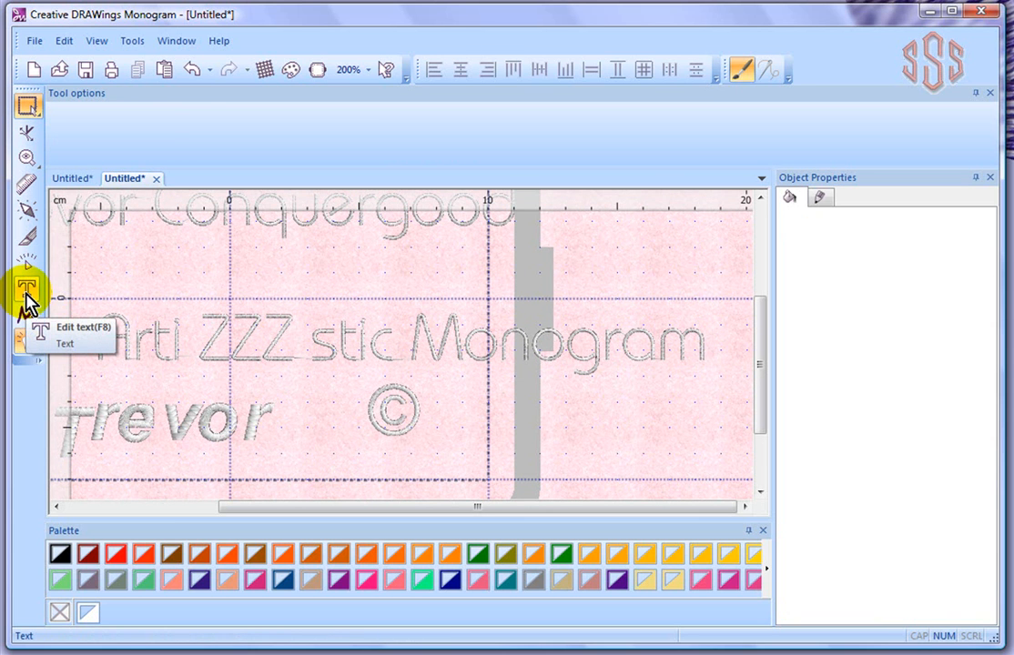